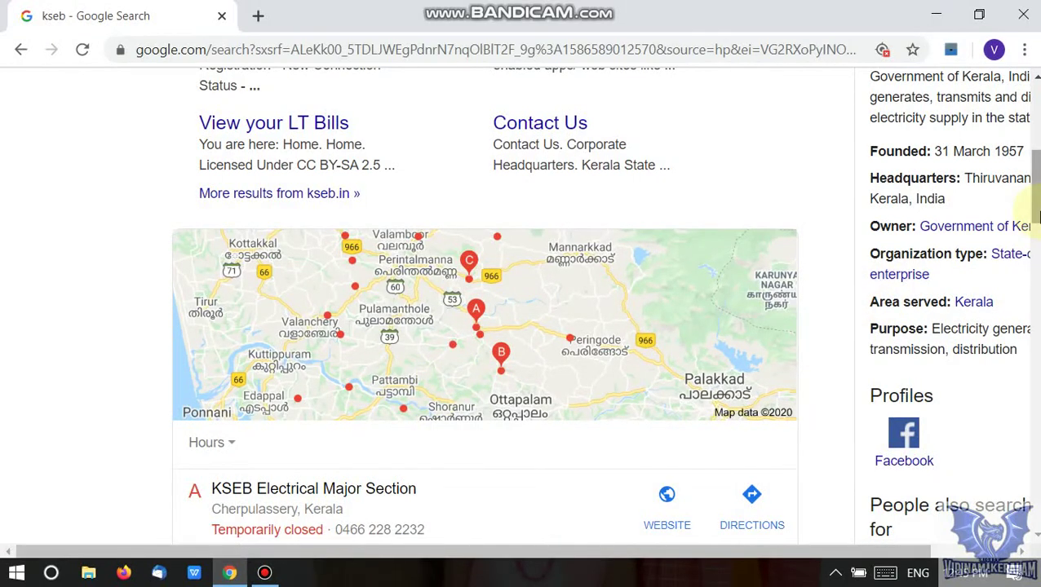
Open the 'Kerala State Electricity Board Limited - Home' result at kseb.in from Google.
scroll(1036, 214, up, 1)
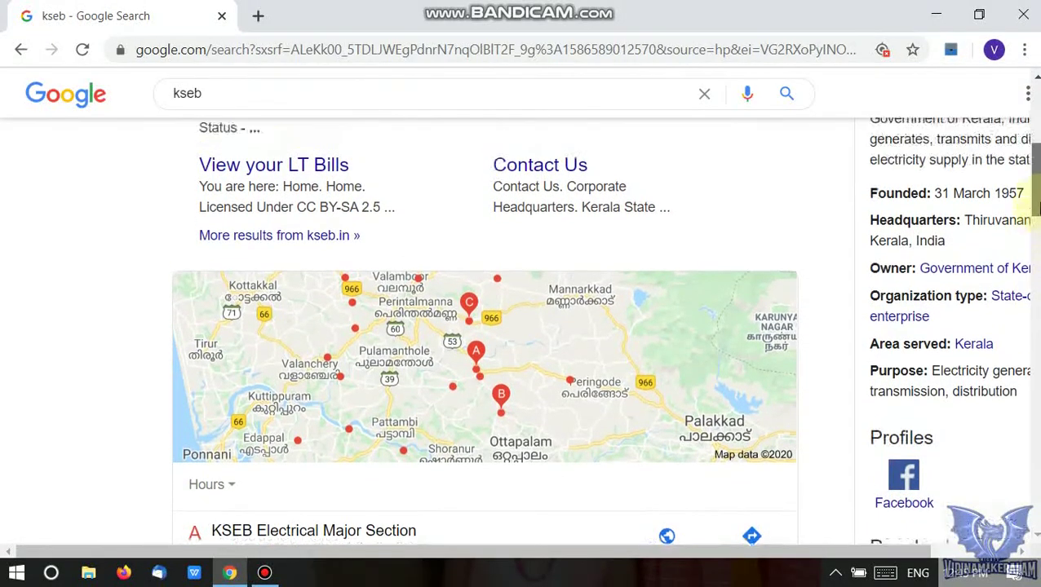
scroll(1036, 207, up, 5)
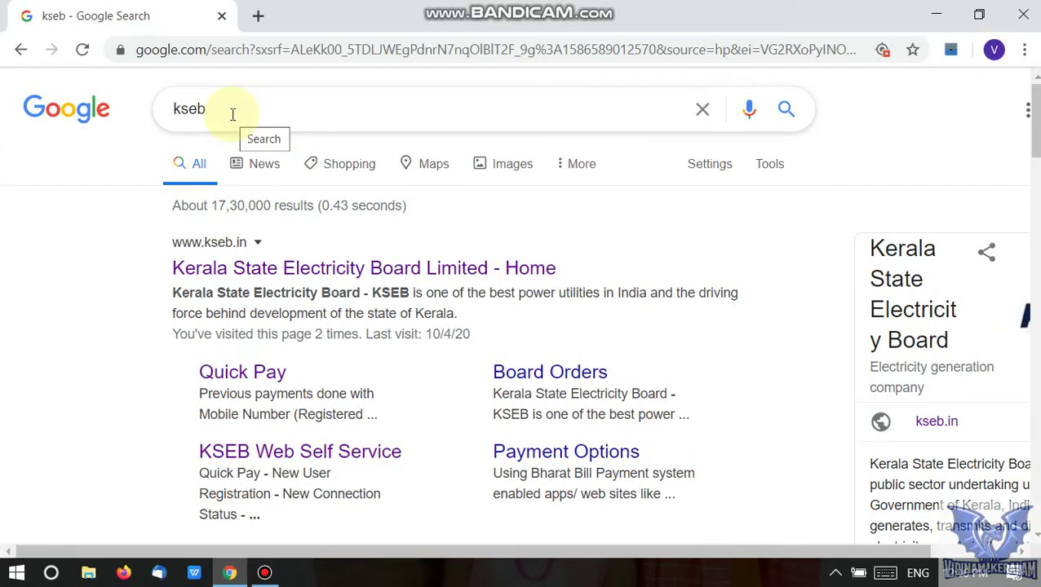
click(234, 269)
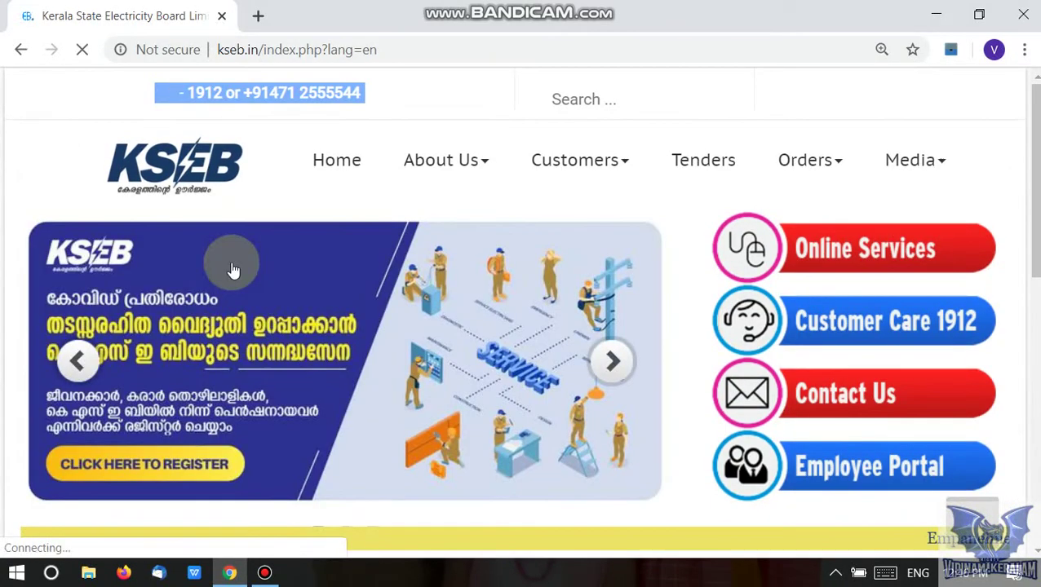
Launch the red Online Services button to reach KSEB Web Self Services at wss.kseb.in.
click(872, 253)
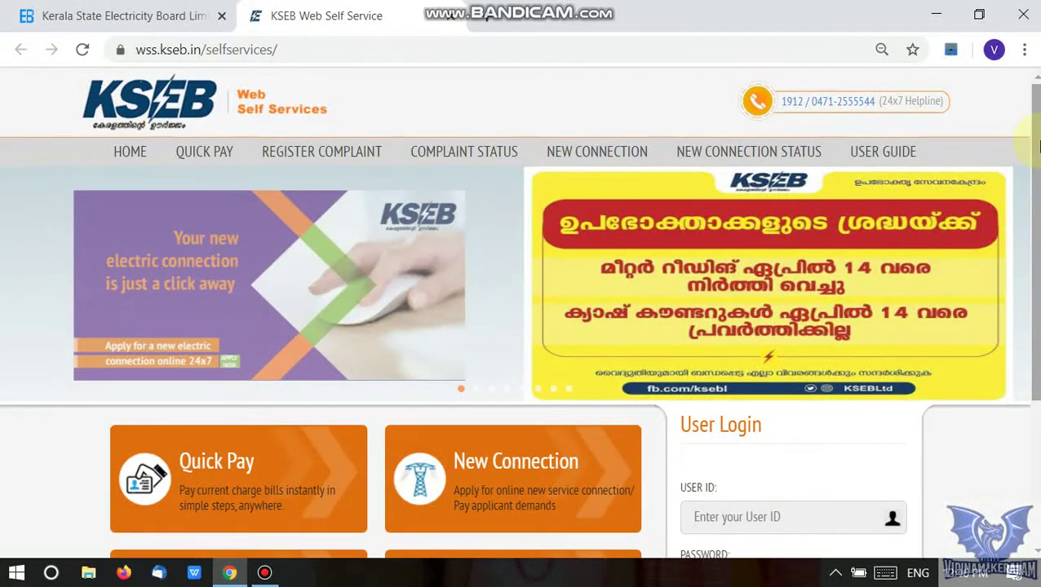
Follow the New User Registration link under the User Login panel.
scroll(1034, 146, down, 3)
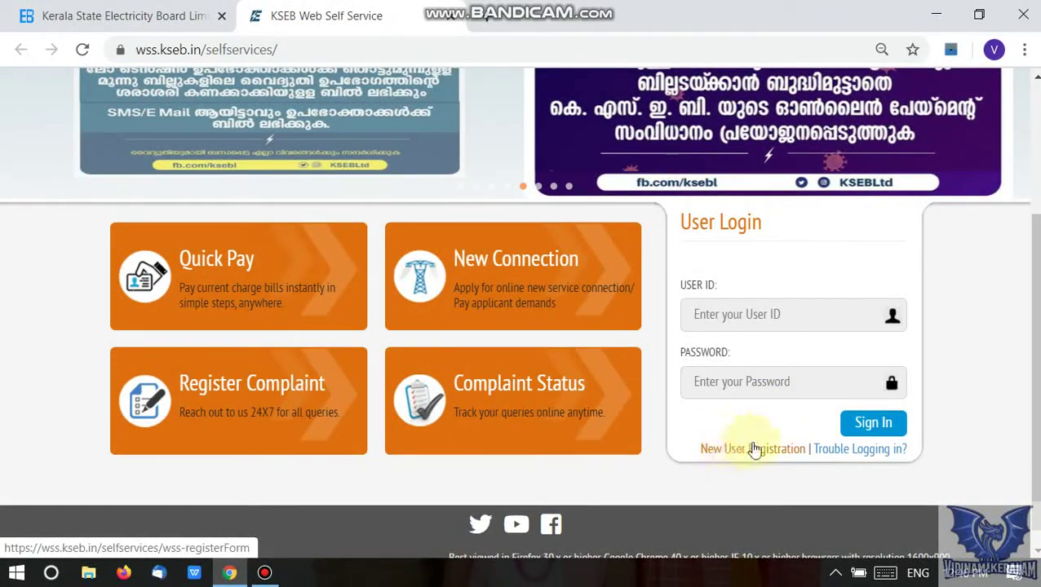
click(749, 449)
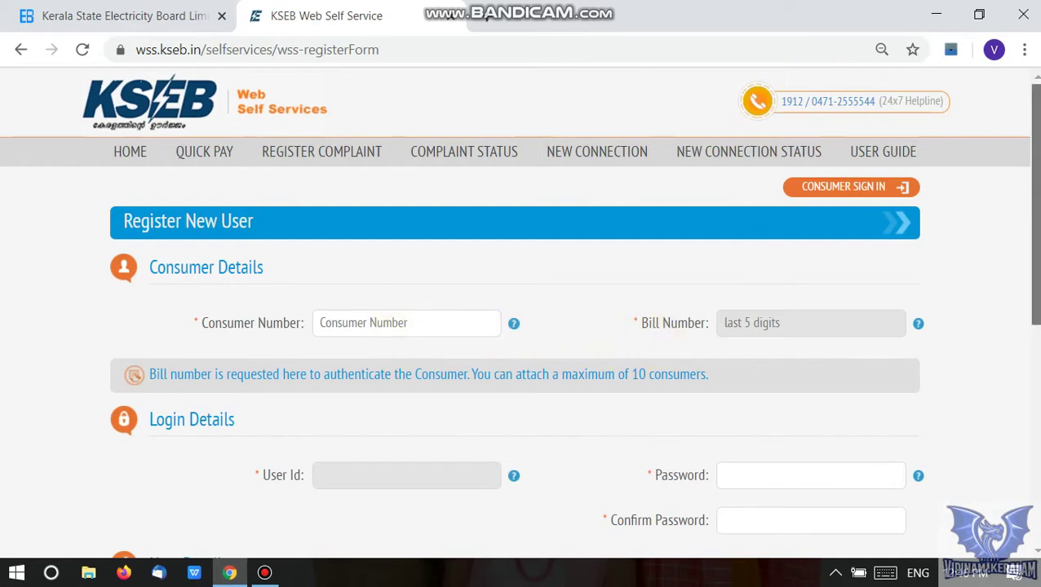
Scroll through the Register New User form's Consumer, Login and User Details sections.
scroll(521, 312, down, 2)
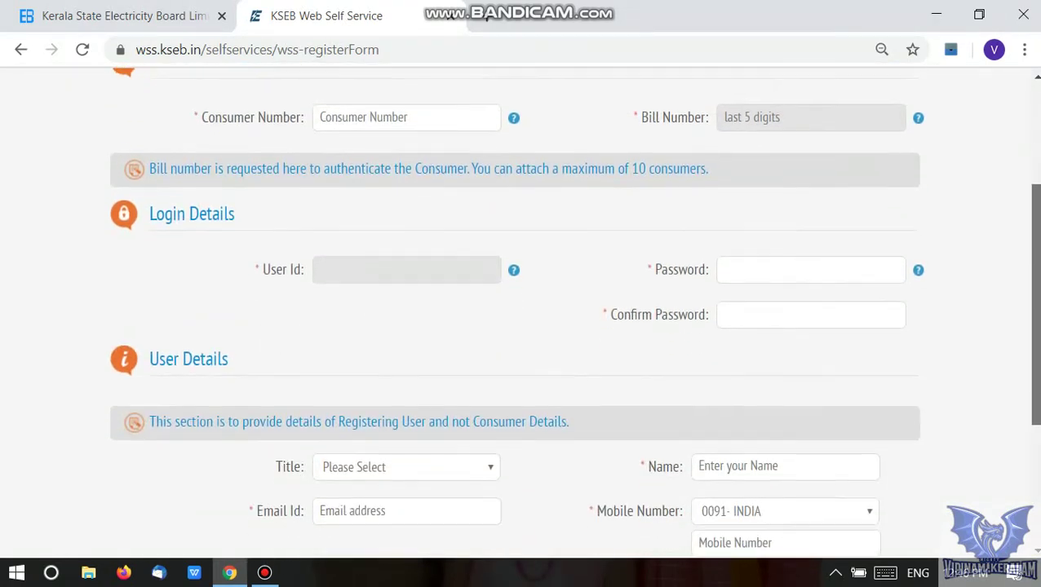
scroll(521, 312, up, 2)
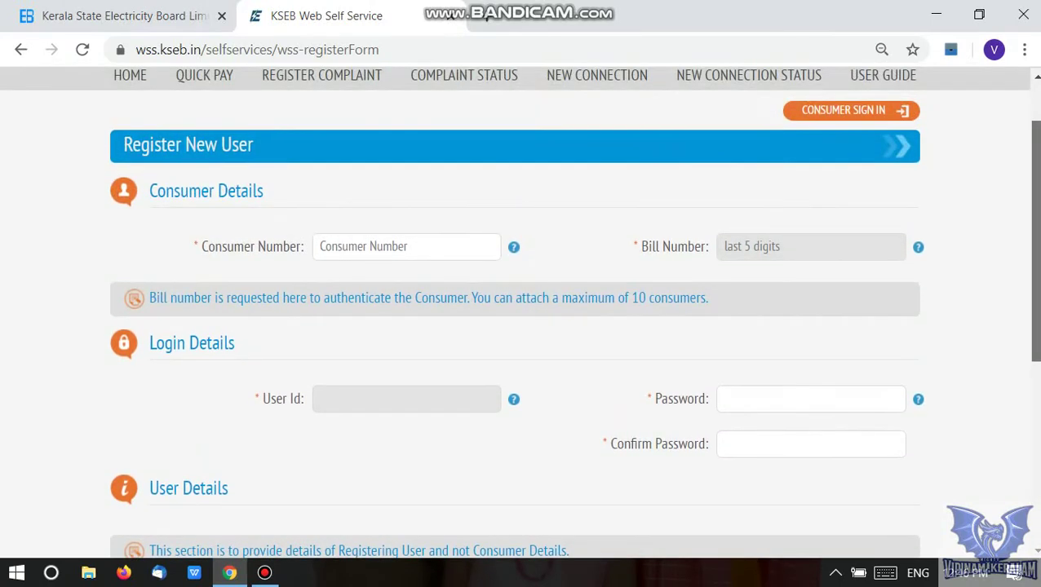
scroll(520, 312, up, 1)
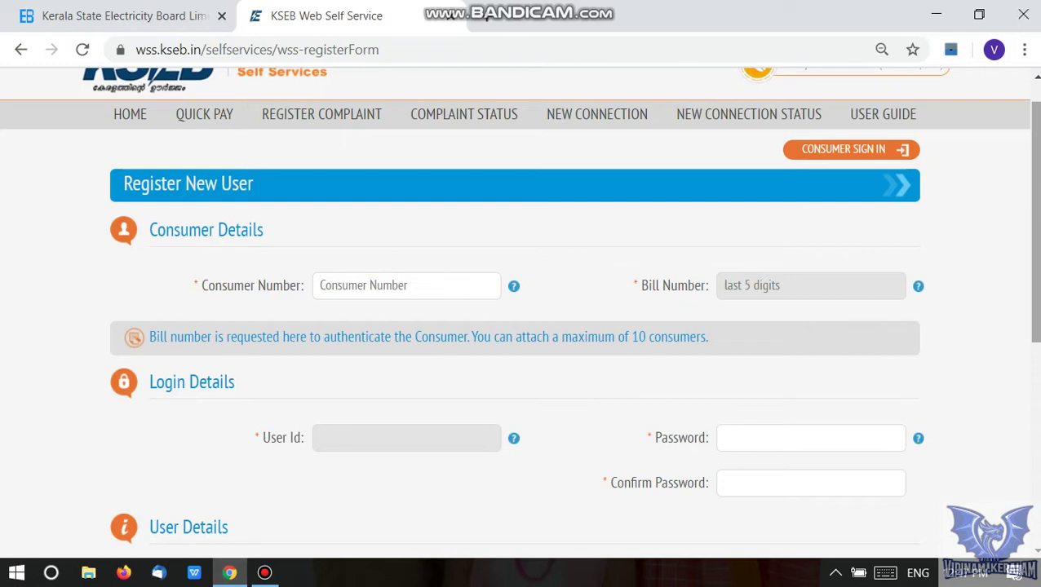
Back on the kseb.in tab, choose Customers > View your LT Bills from the menu.
click(183, 29)
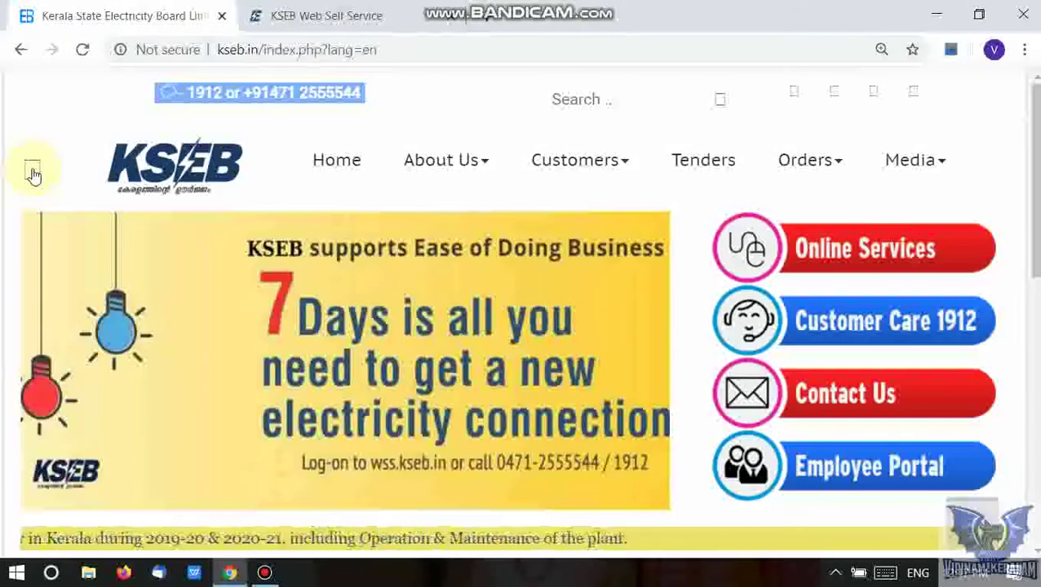
click(31, 170)
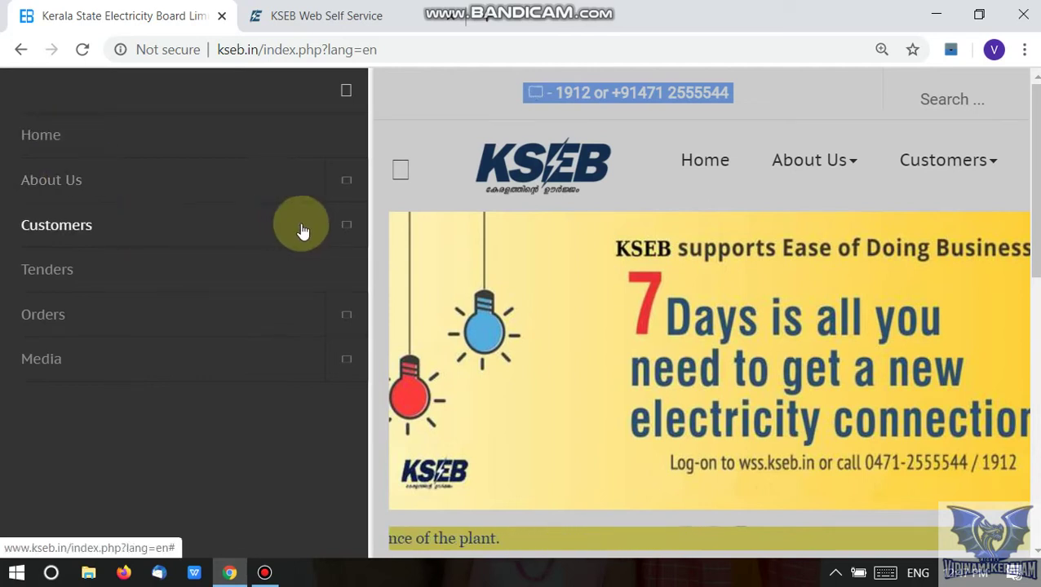
click(346, 229)
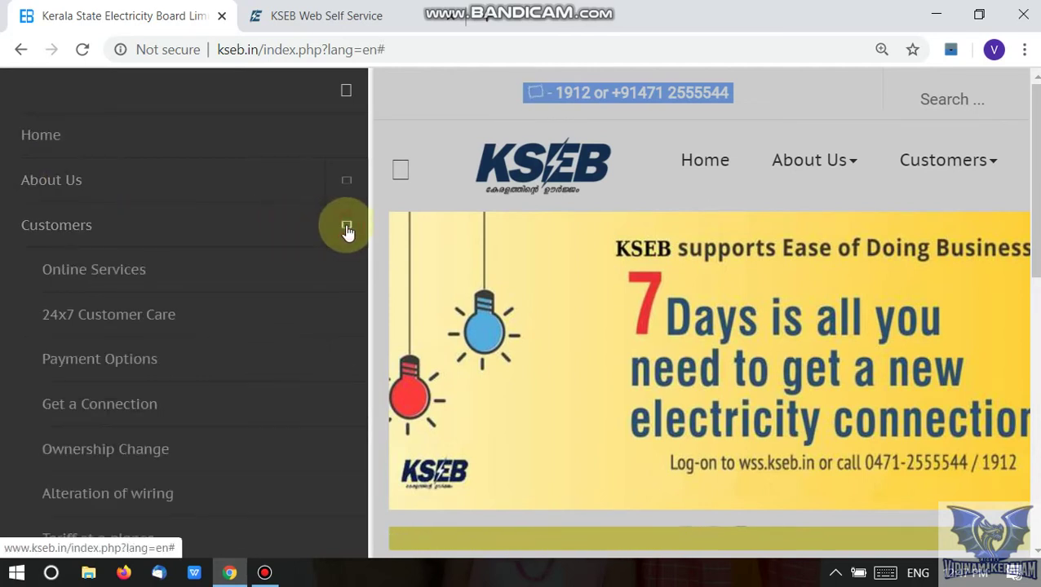
scroll(353, 394, down, 3)
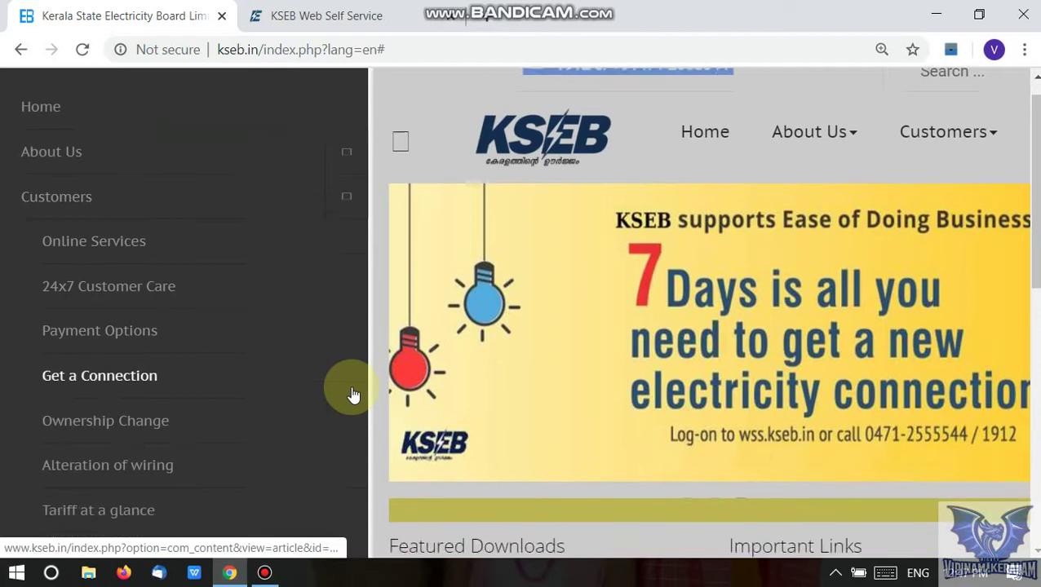
scroll(352, 395, down, 3)
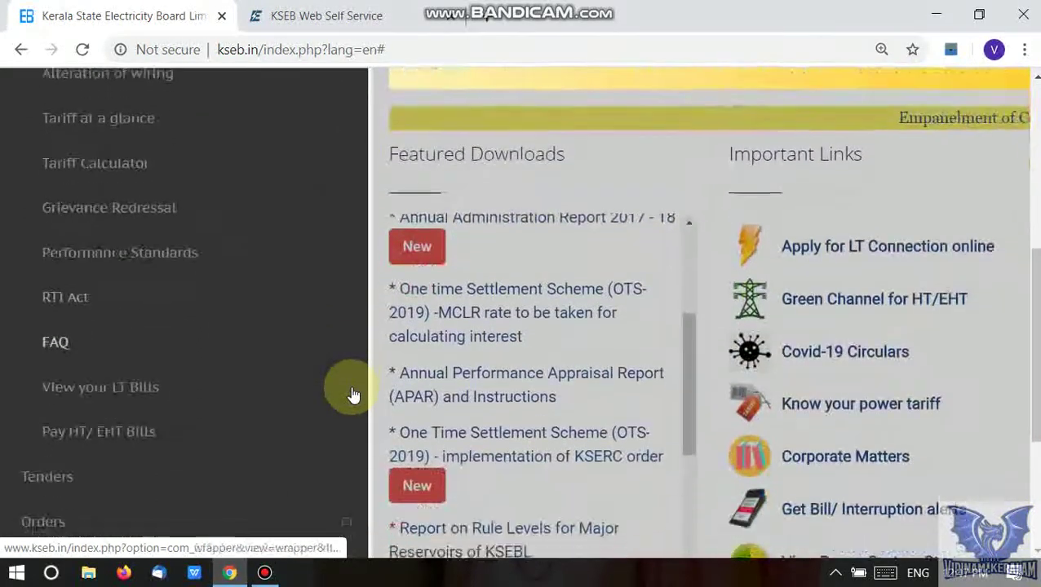
click(110, 347)
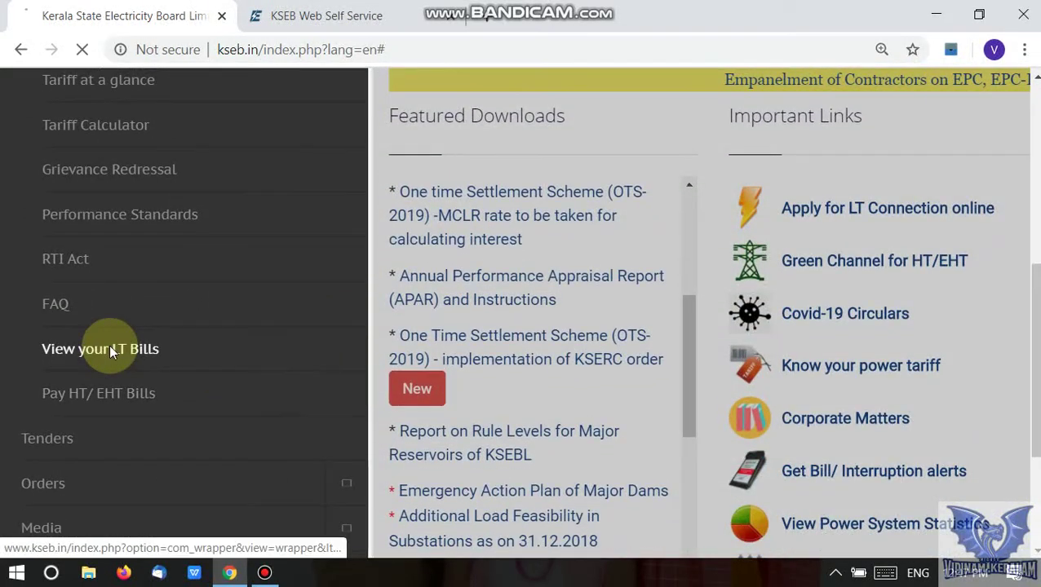
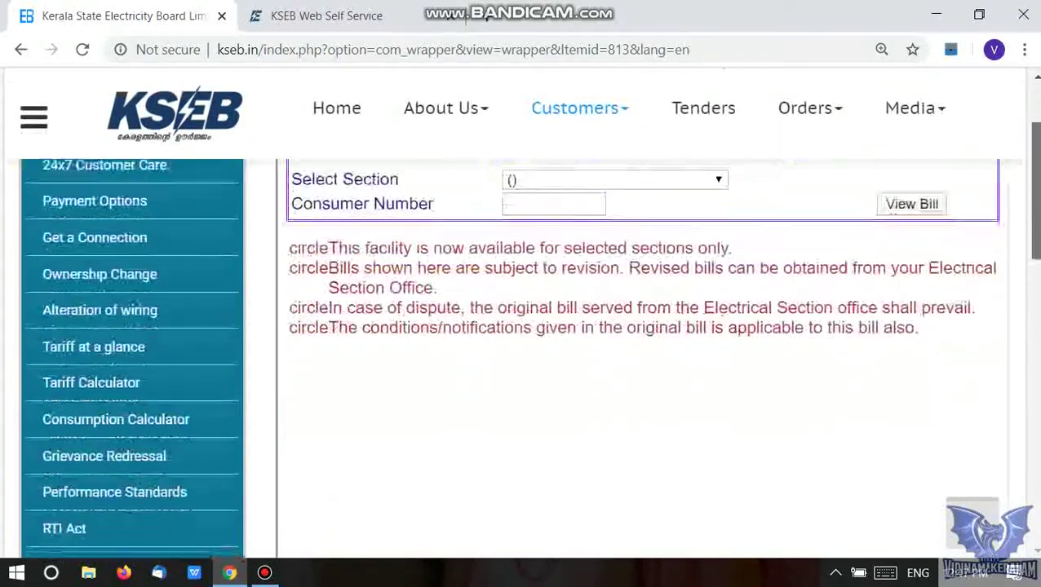
Choose section Kooroppada (5749), enter the consumer number, and bring up the latest bill.
scroll(938, 132, up, 1)
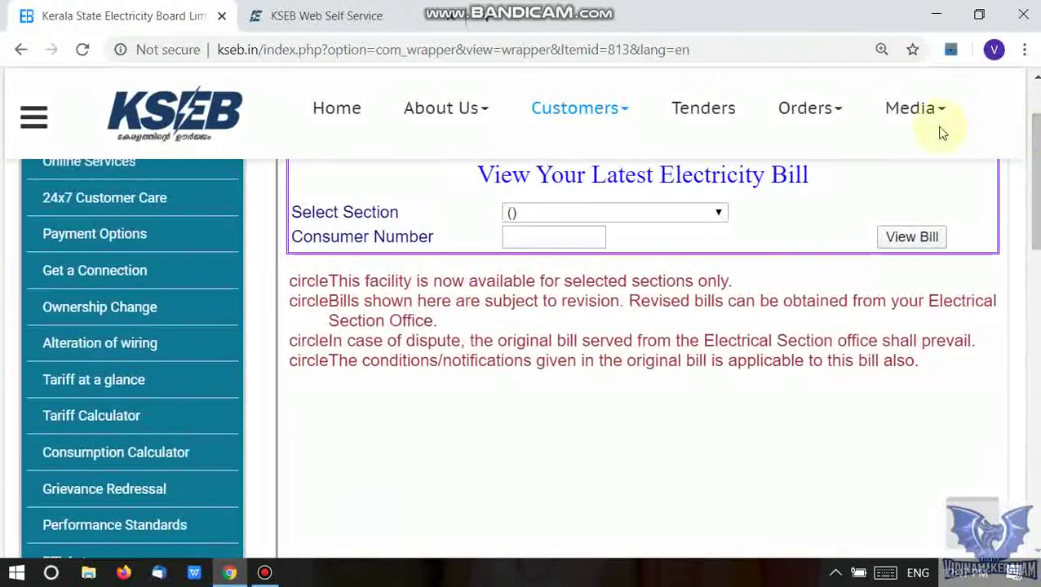
click(720, 213)
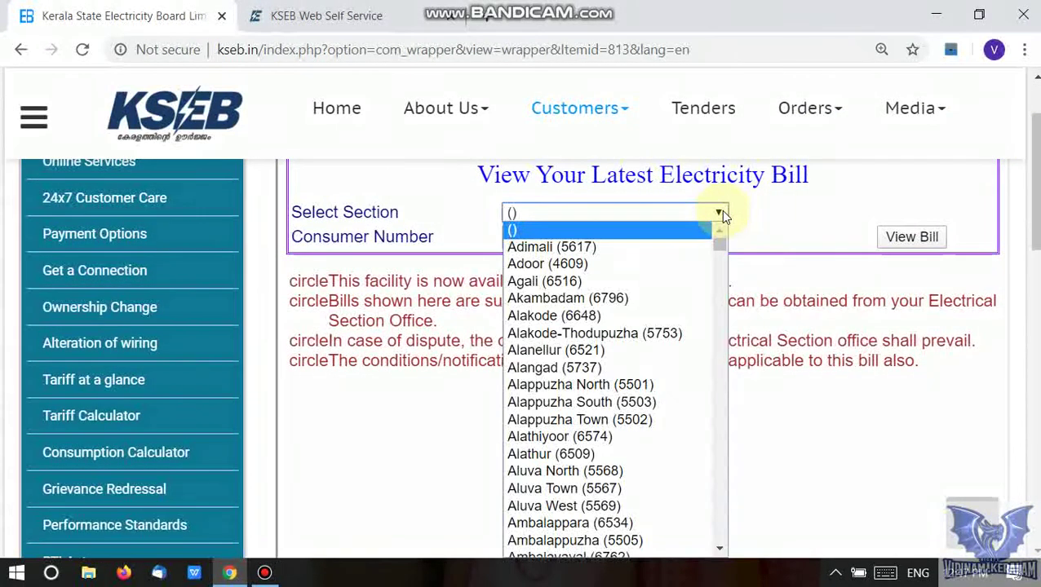
text(kor)
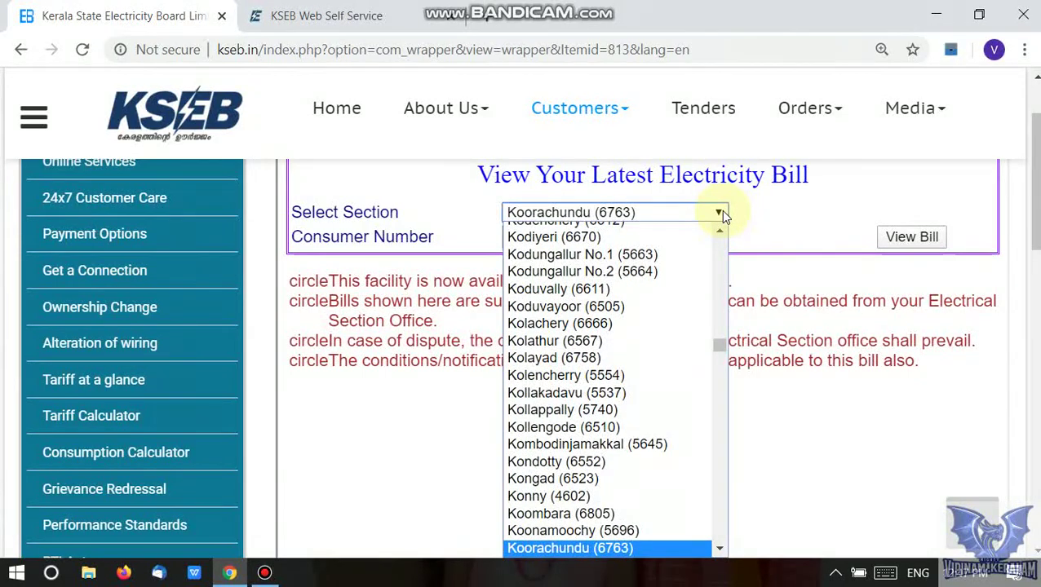
key(Down)
key(Down)
key(Down)
key(Down)
key(Up)
key(Up)
key(Return)
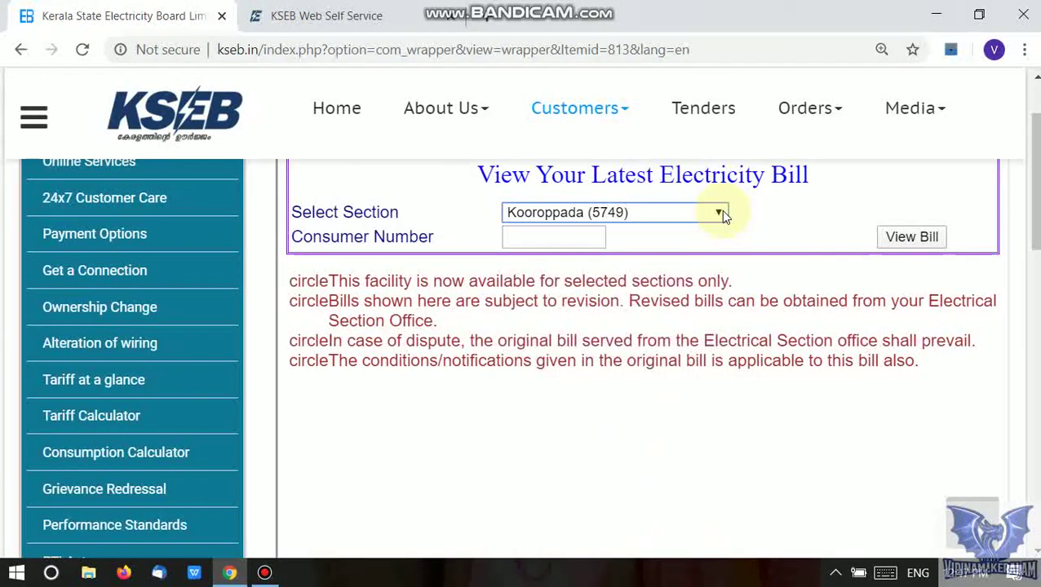
click(516, 234)
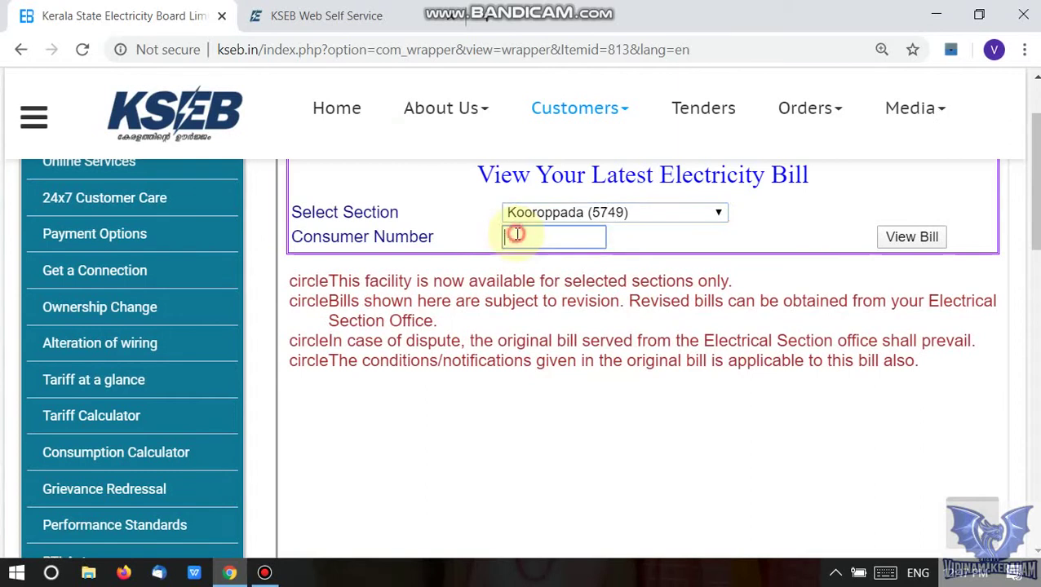
text(7340)
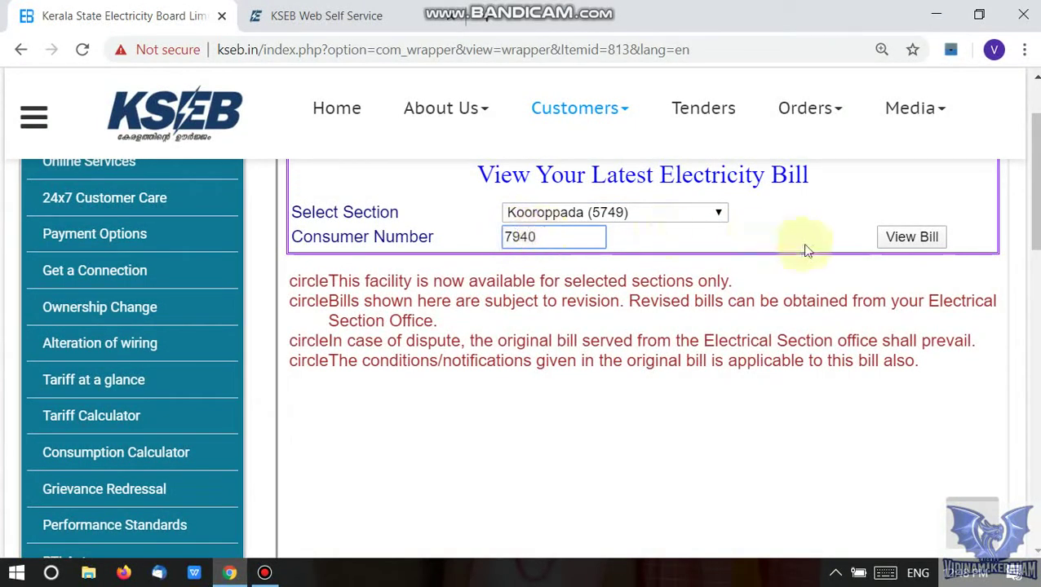
click(904, 239)
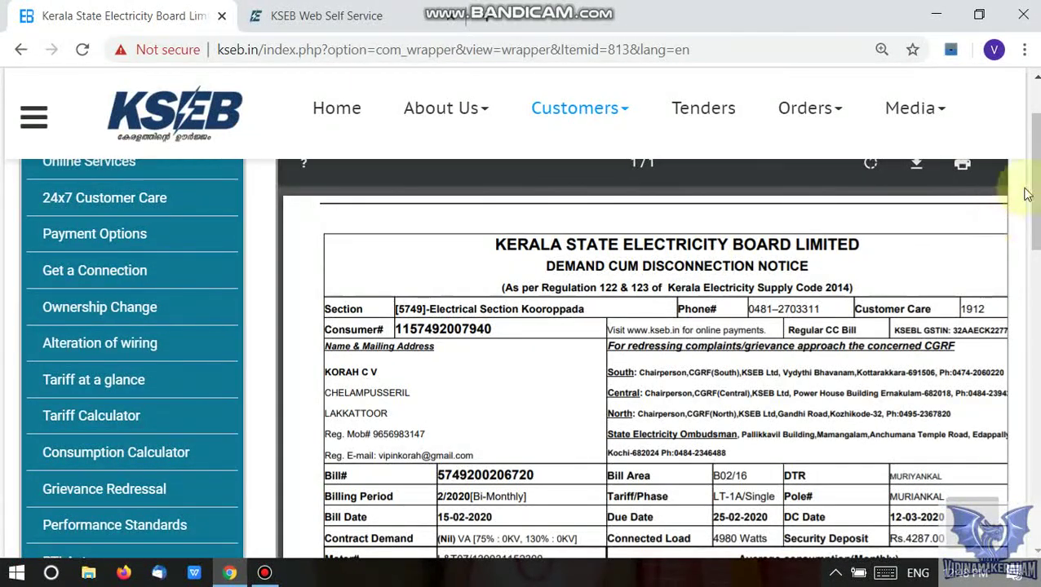
Select the Bill# and Consumer# values on the bill, then switch to the Web Self Service tab.
mouse_move(1033, 184)
mouse_down()
mouse_move(1036, 350)
mouse_move(1036, 167)
mouse_move(1036, 196)
mouse_up()
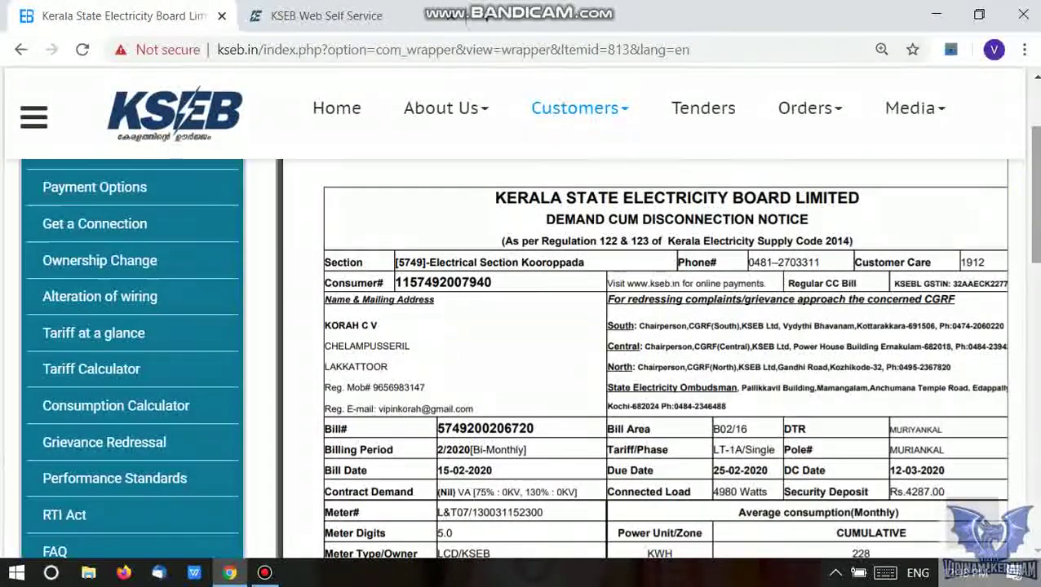
double_click(440, 427)
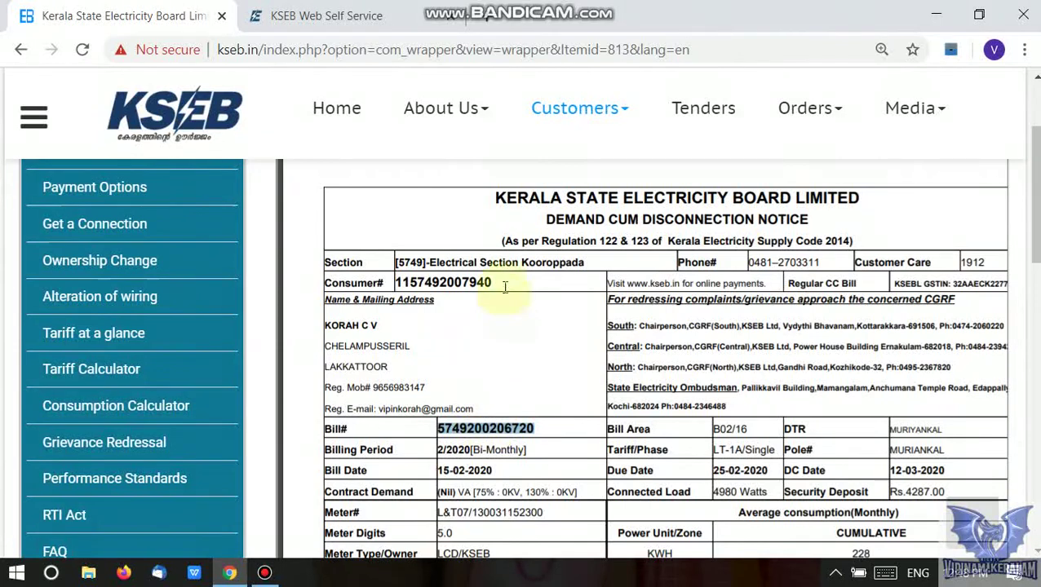
drag(493, 282, 397, 281)
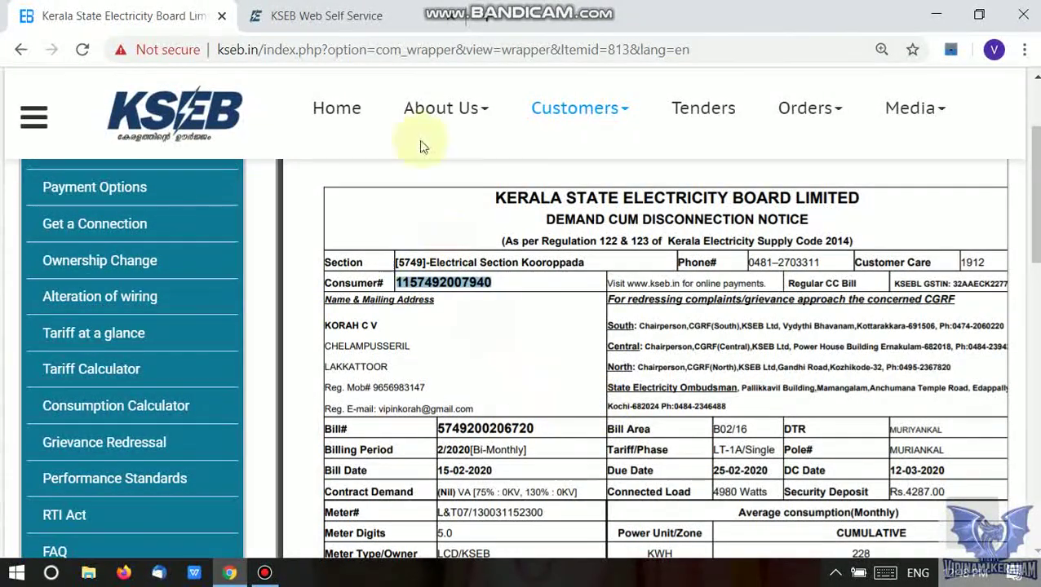
click(385, 18)
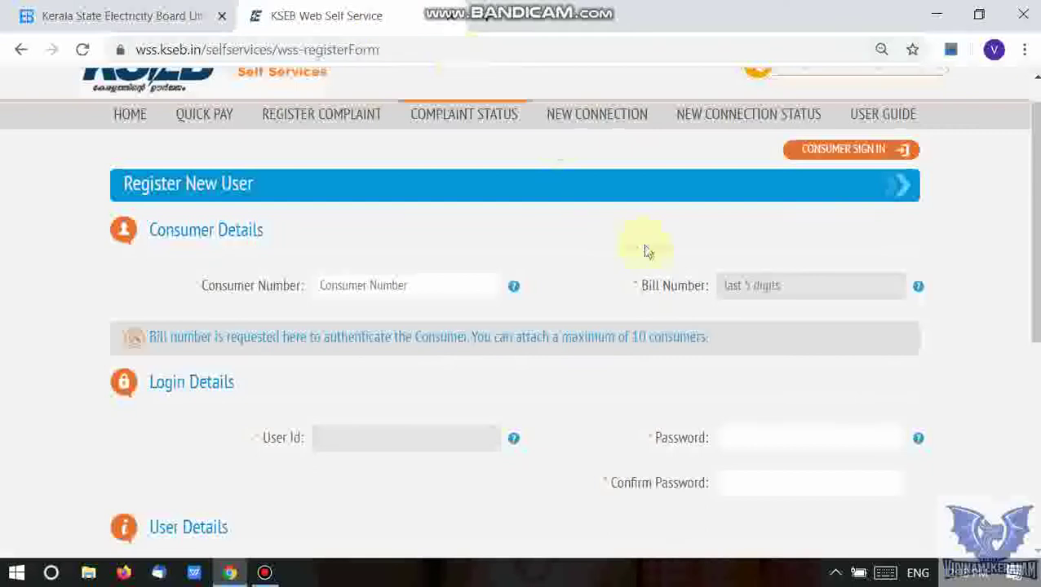
Fill in the consumer number and full bill number on Register New User, then validate them.
click(431, 283)
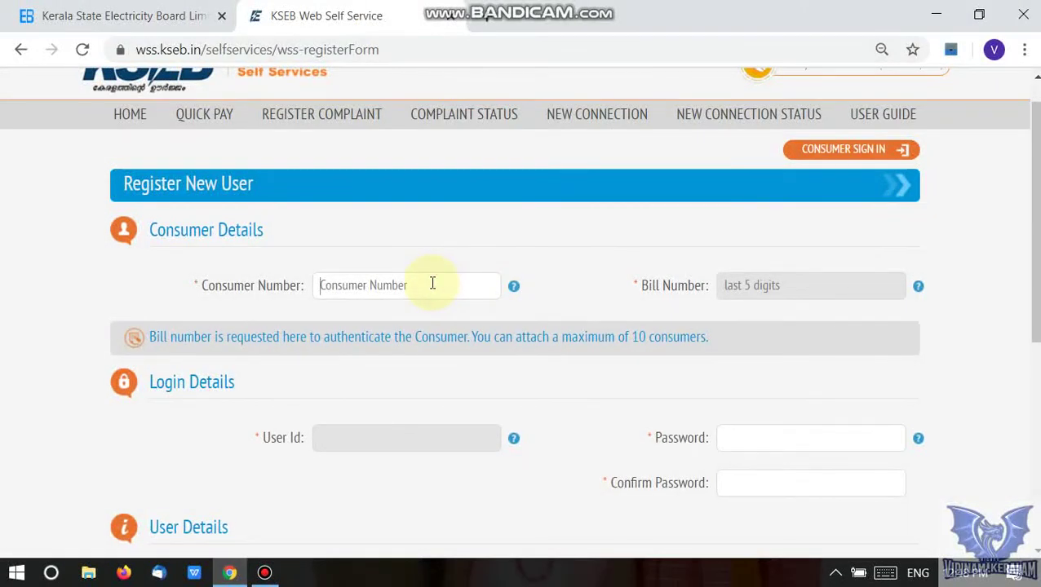
text(144)
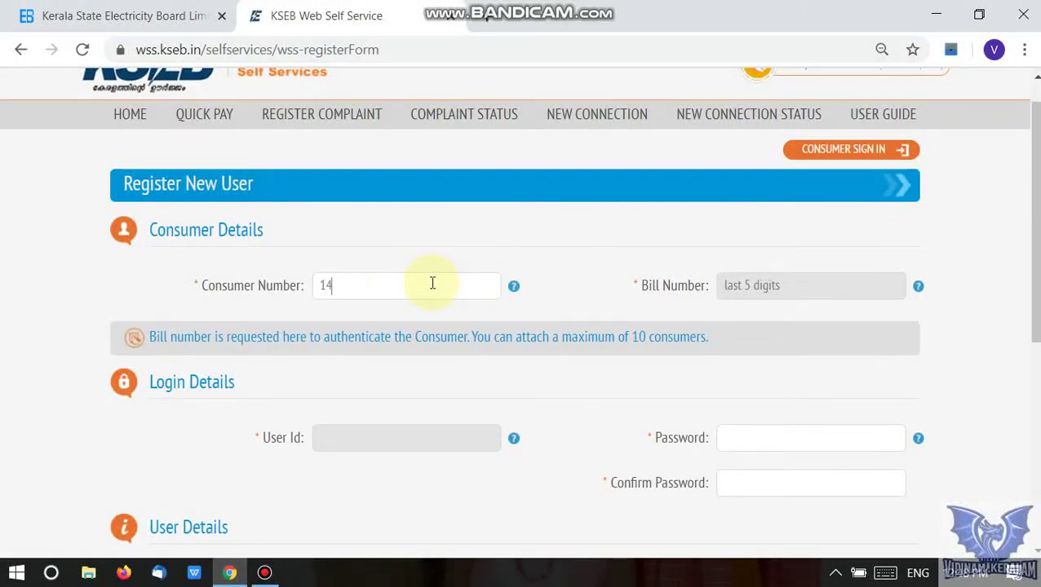
key(BackSpace)
key(BackSpace)
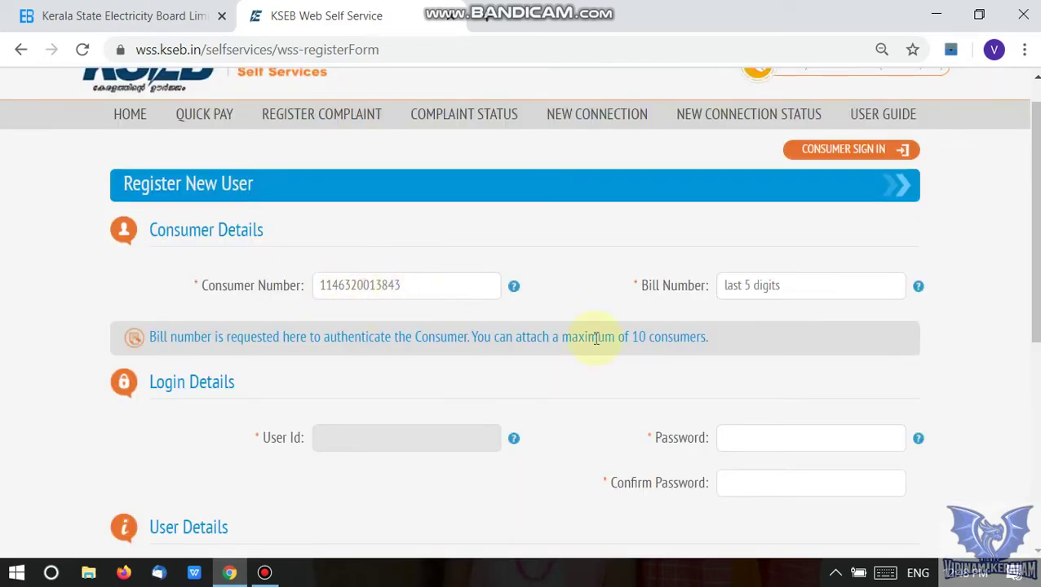
click(742, 291)
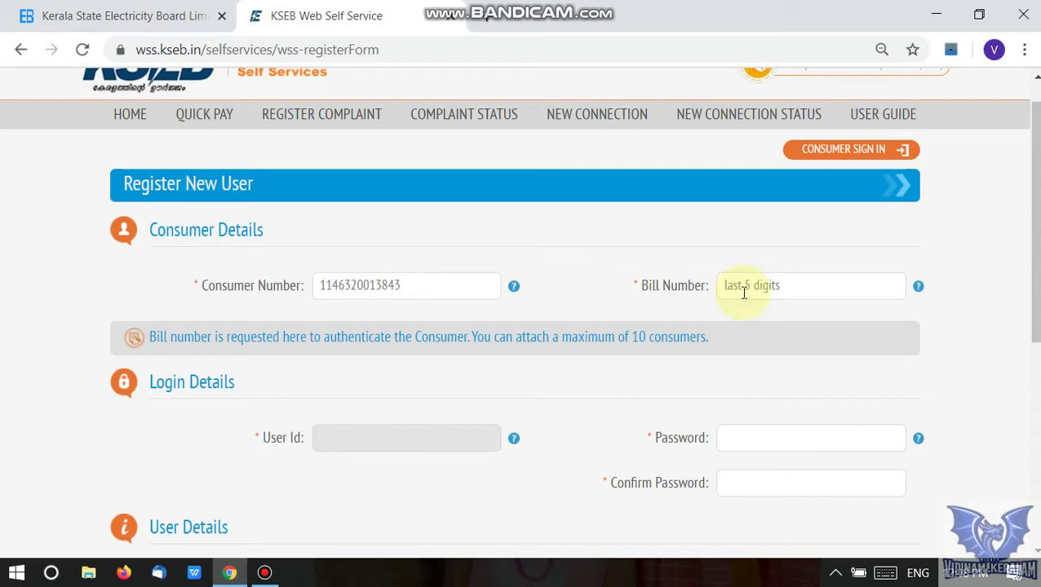
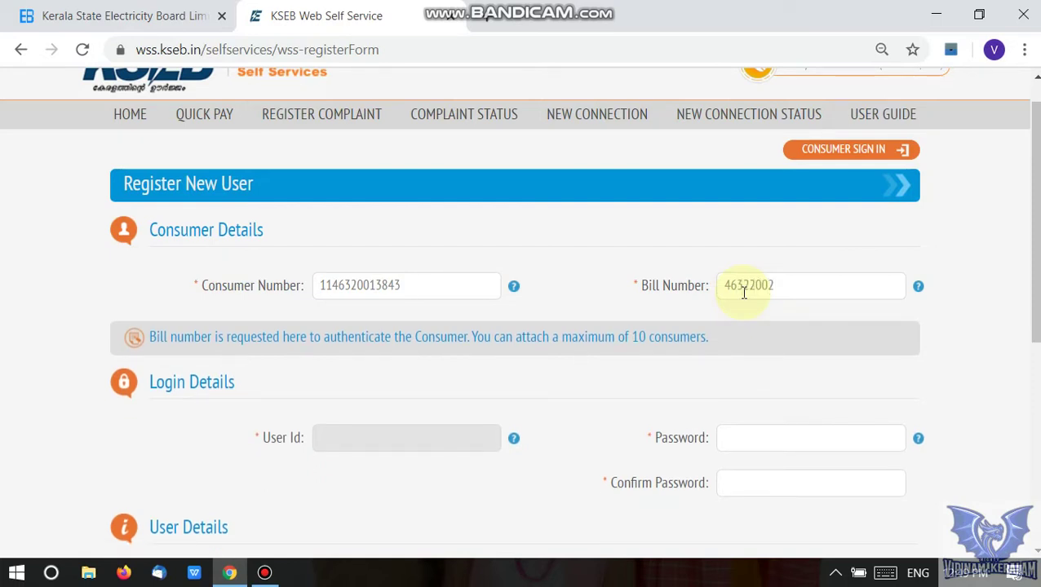
click(565, 399)
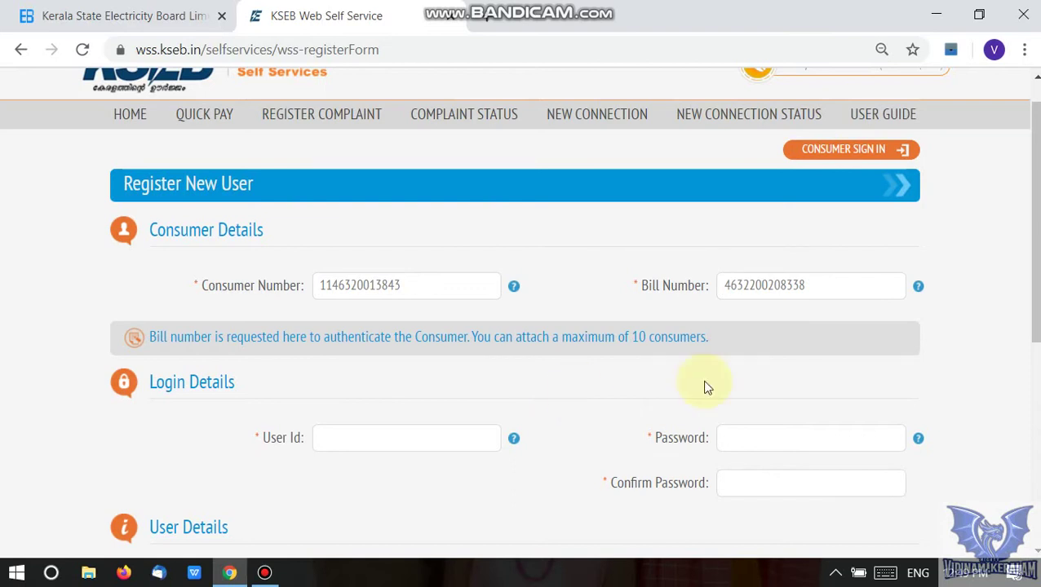
Enter a user ID and fill in the Password and Confirm Password fields.
scroll(1035, 220, down, 2)
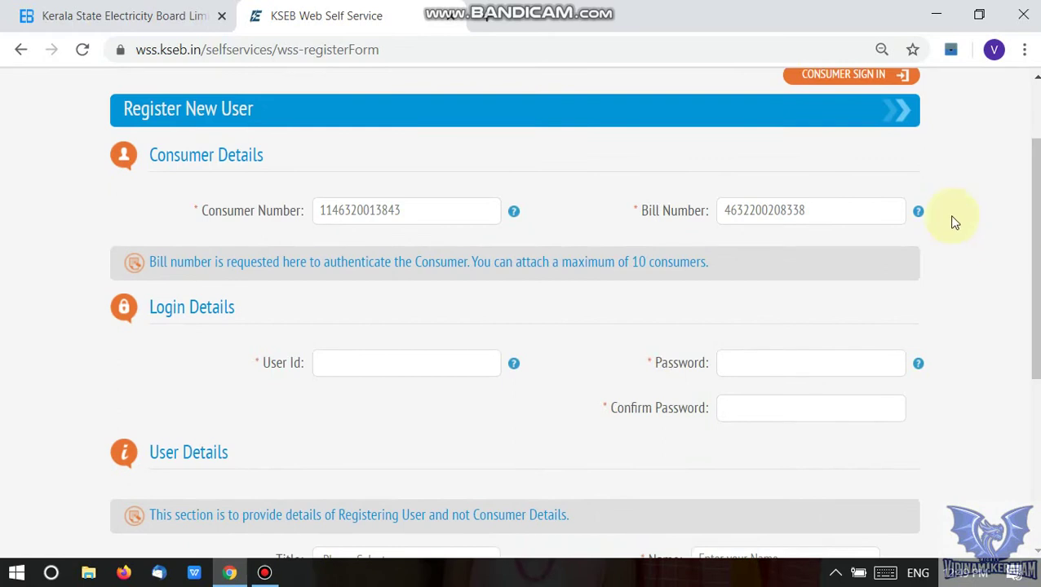
click(302, 363)
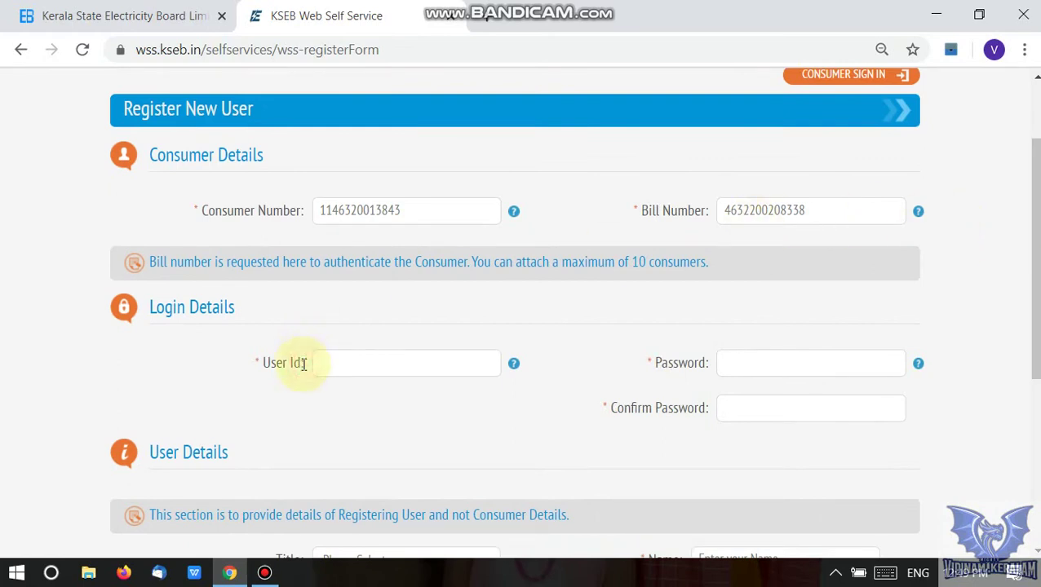
click(348, 364)
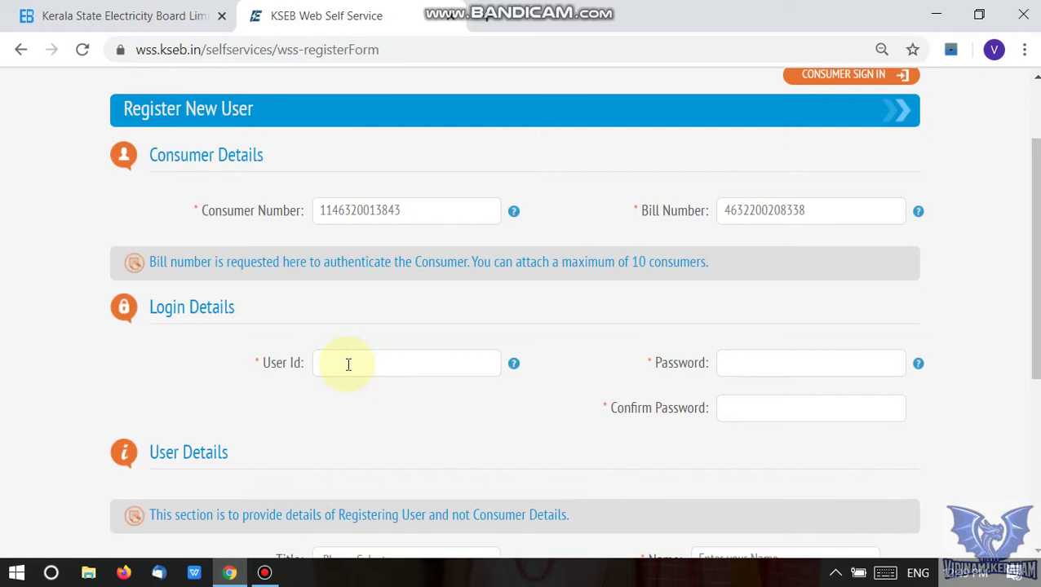
text(testuser)
key(Tab)
key(Tab)
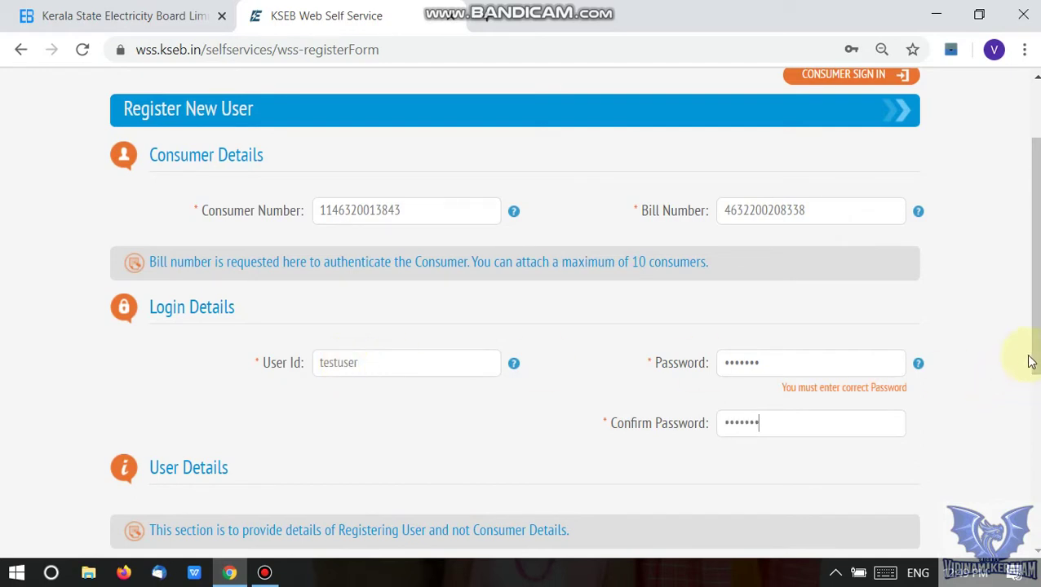
drag(1033, 353, 1033, 478)
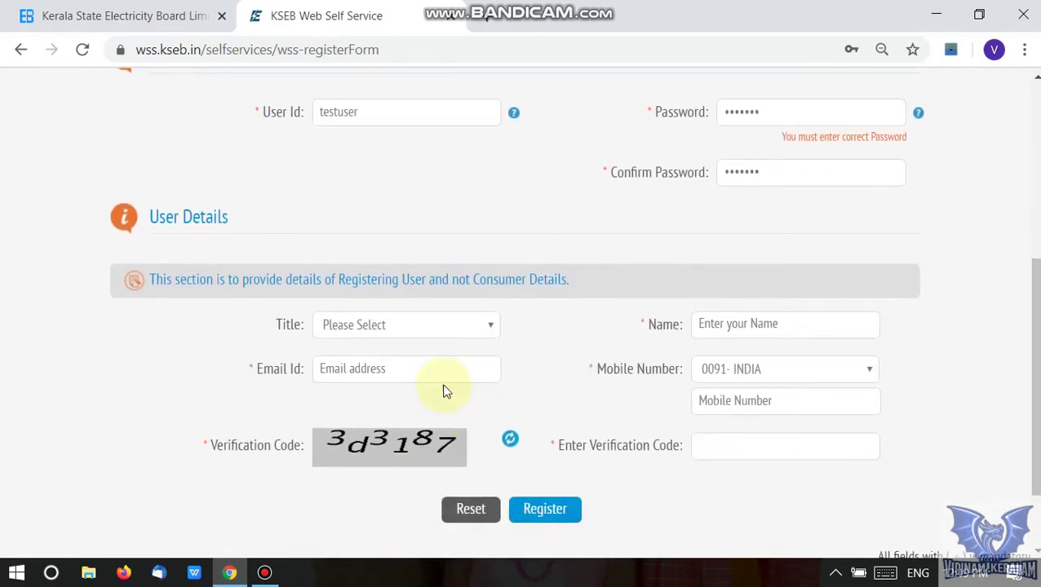
Set the title to Mr. and the name to 'Test'.
click(446, 334)
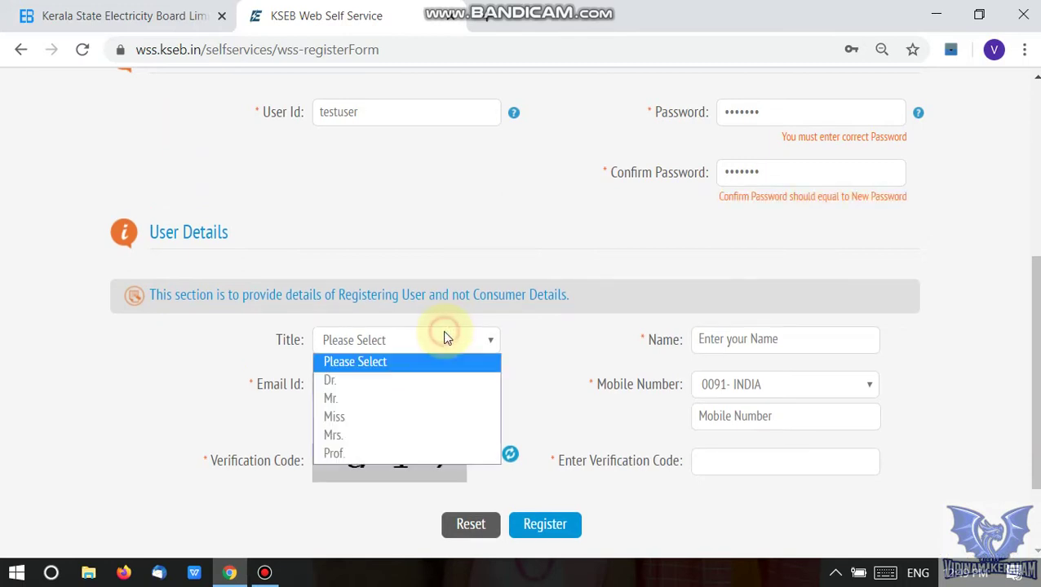
click(401, 398)
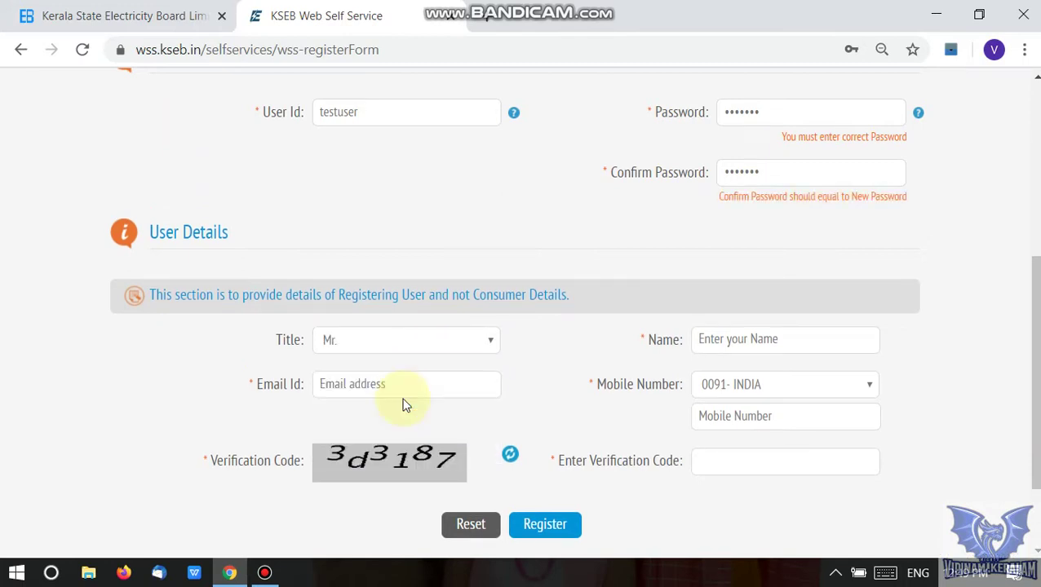
text(Test)
Enter the e-mail address, mobile number and verification code in User Details.
click(397, 374)
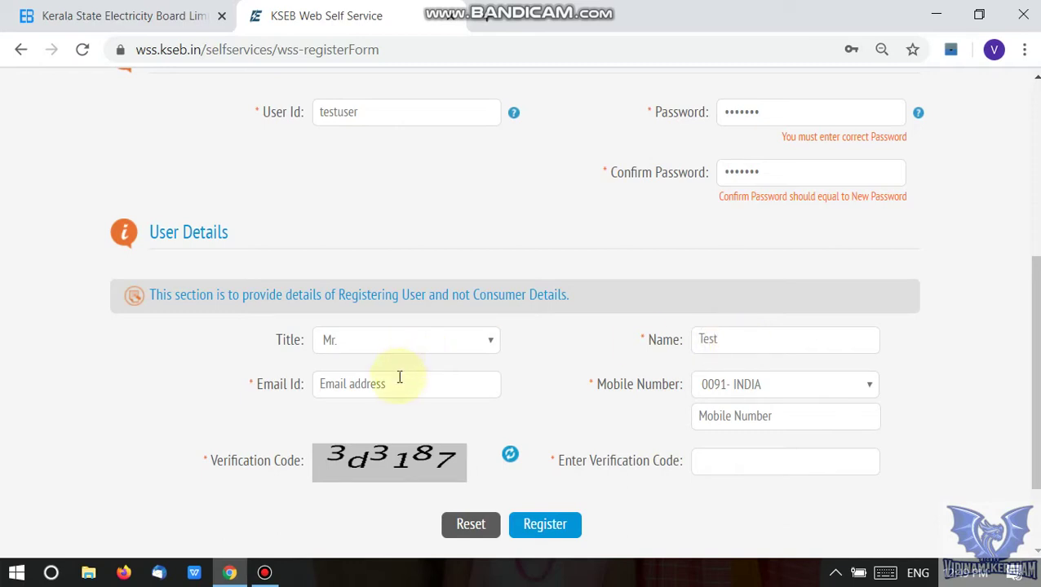
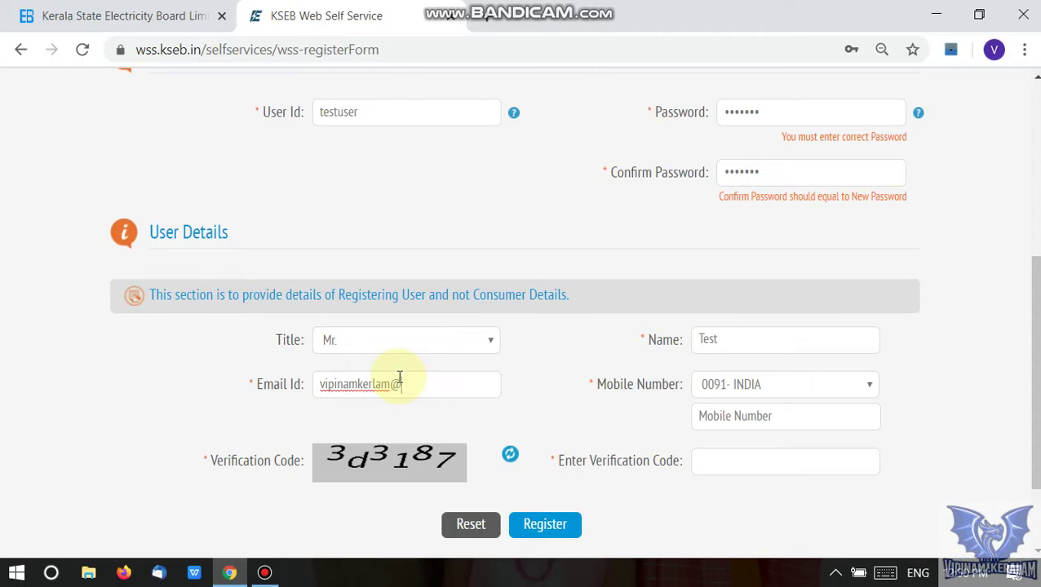
click(702, 419)
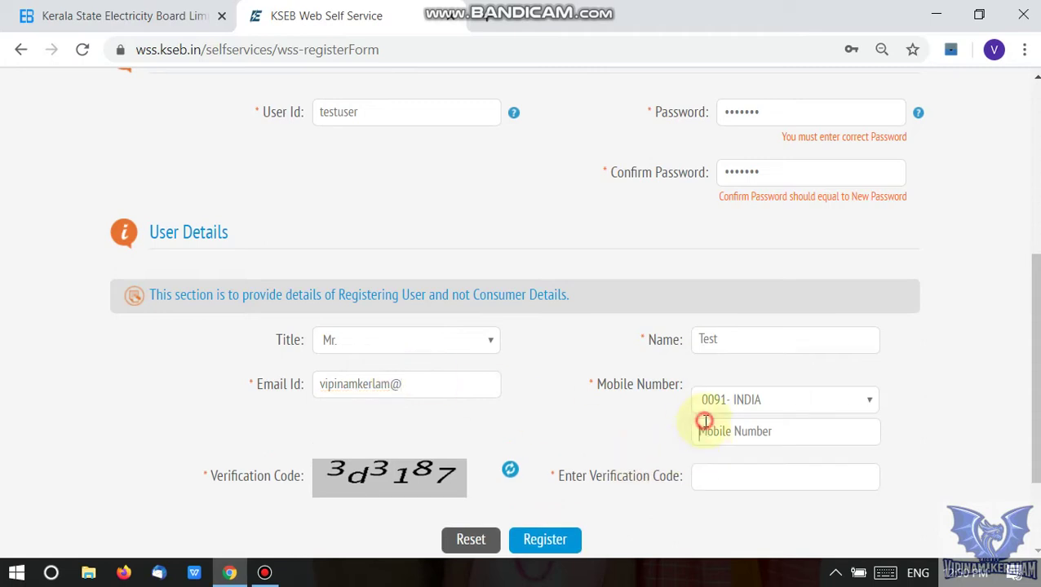
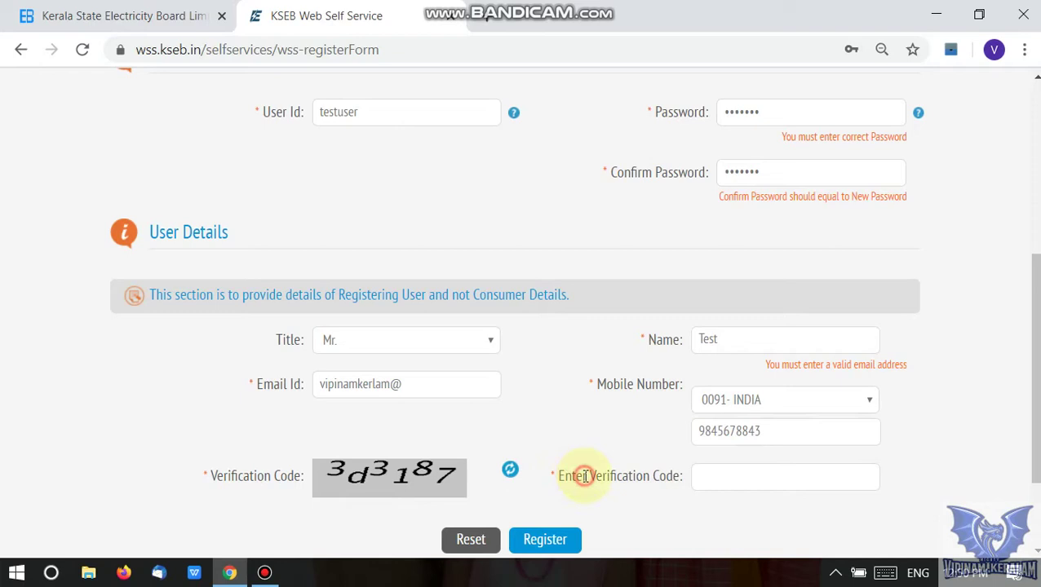
click(709, 481)
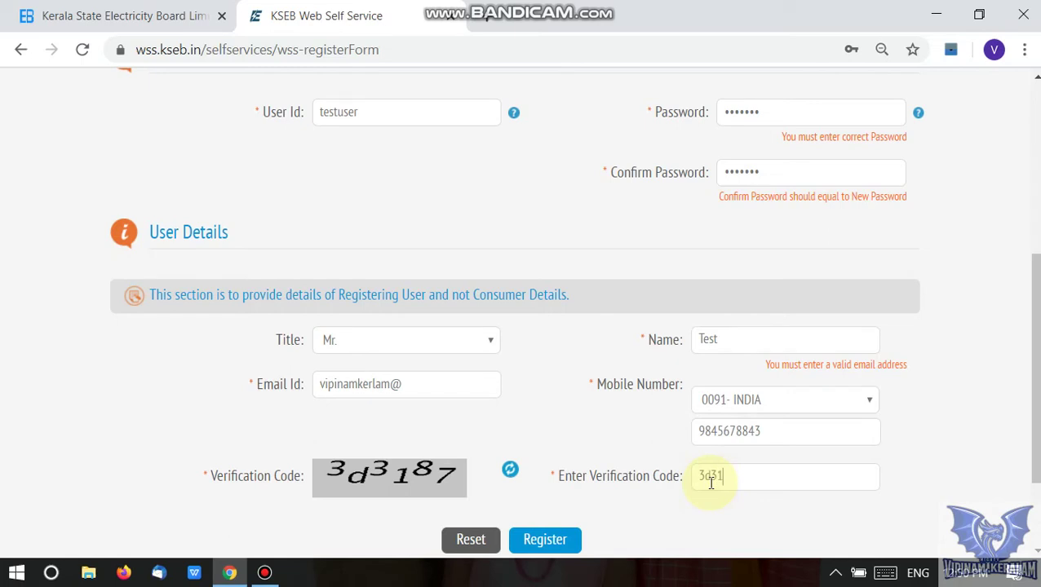
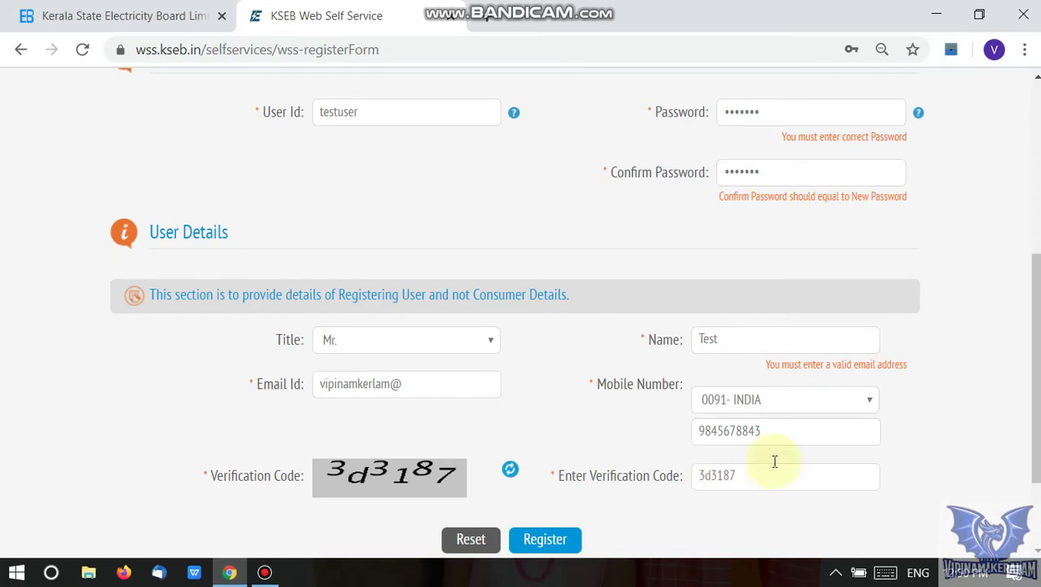
scroll(1036, 347, down, 2)
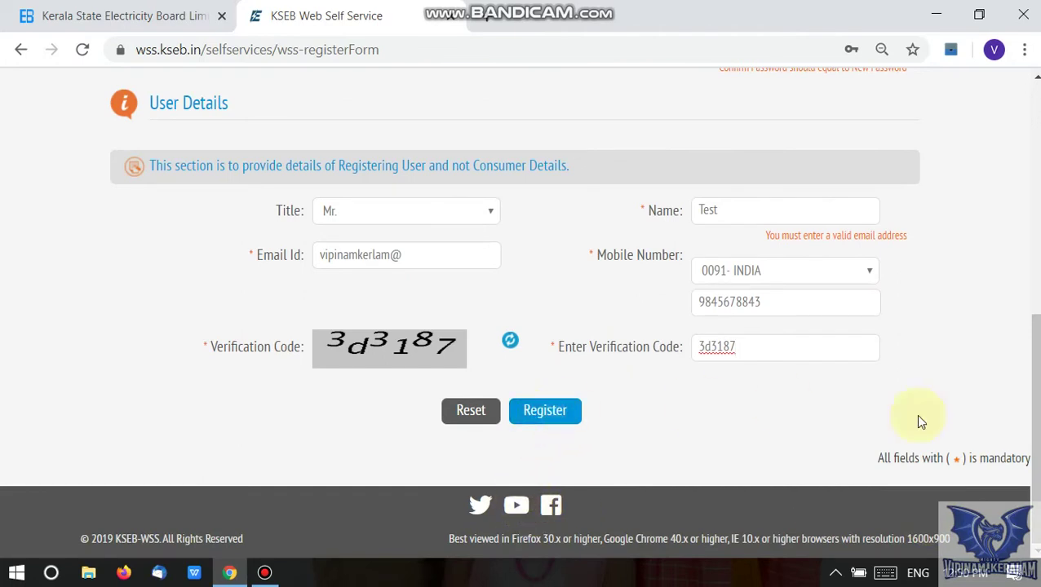
drag(1032, 424, 1034, 219)
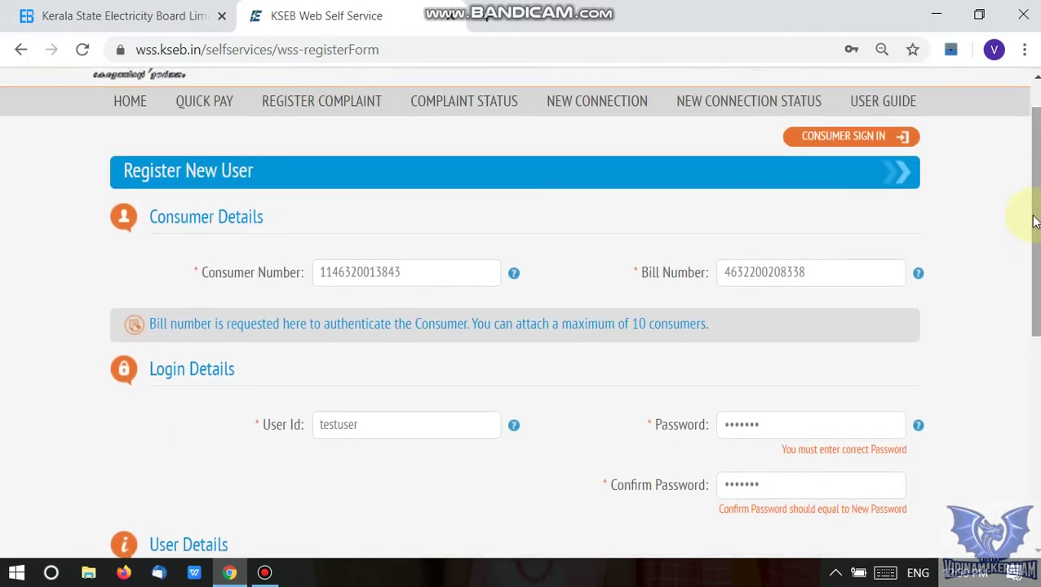
Sign in through Consumer Sign In with the account's user ID and password.
click(833, 139)
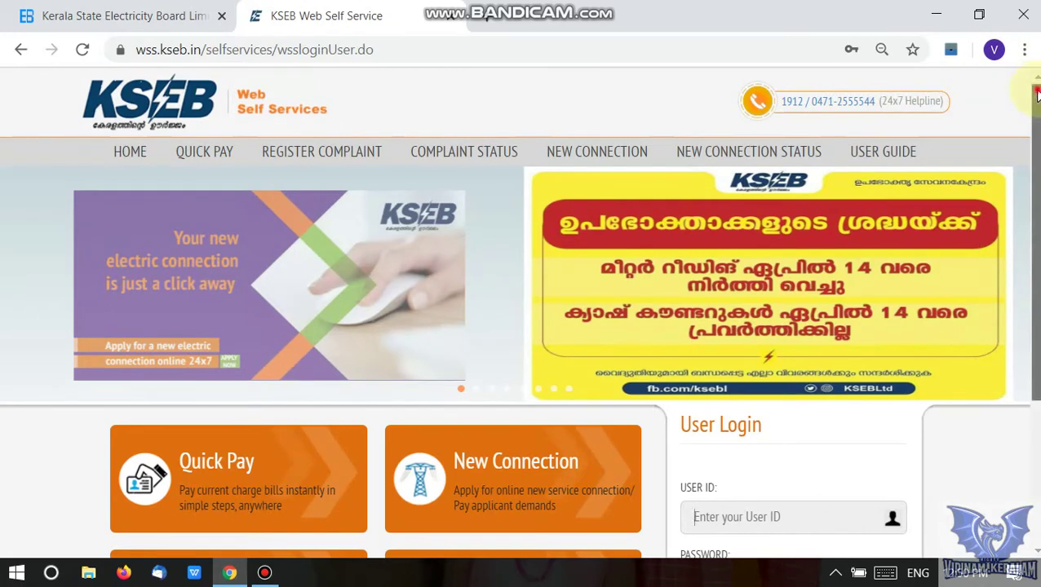
scroll(1033, 245, down, 2)
scroll(518, 312, down, 1)
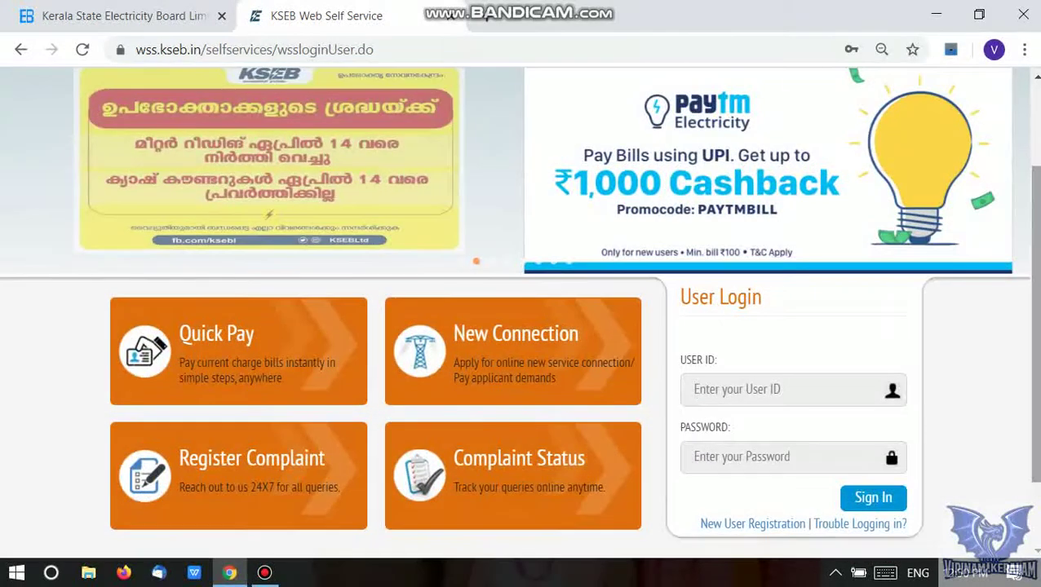
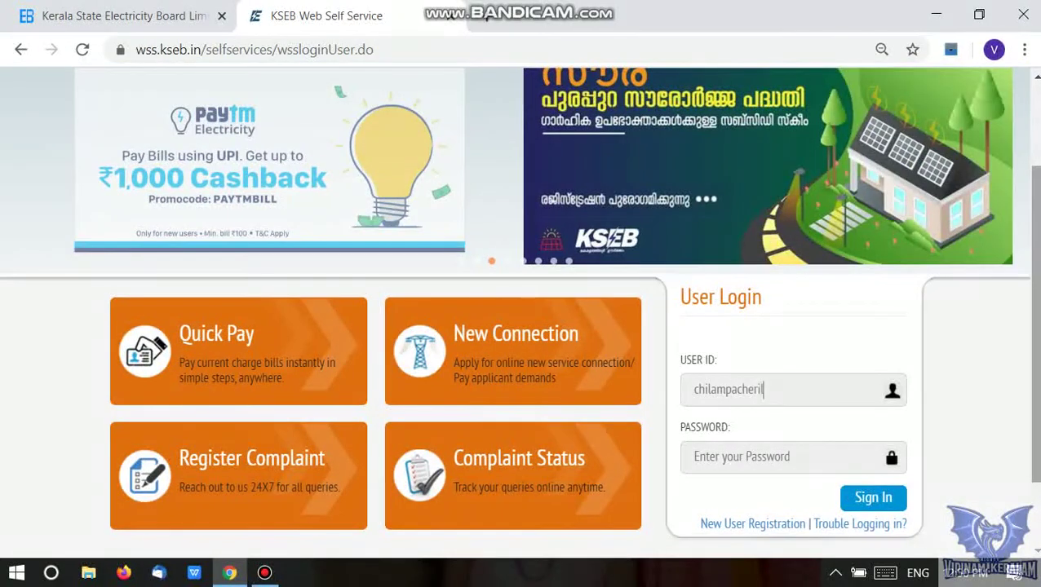
key(Tab)
text(•••••)
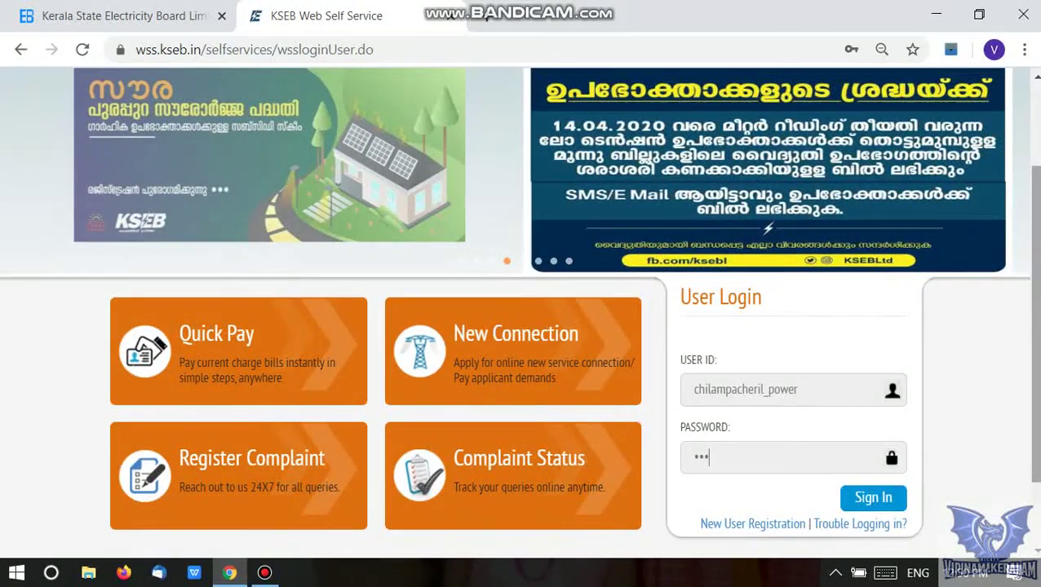
text(••••)
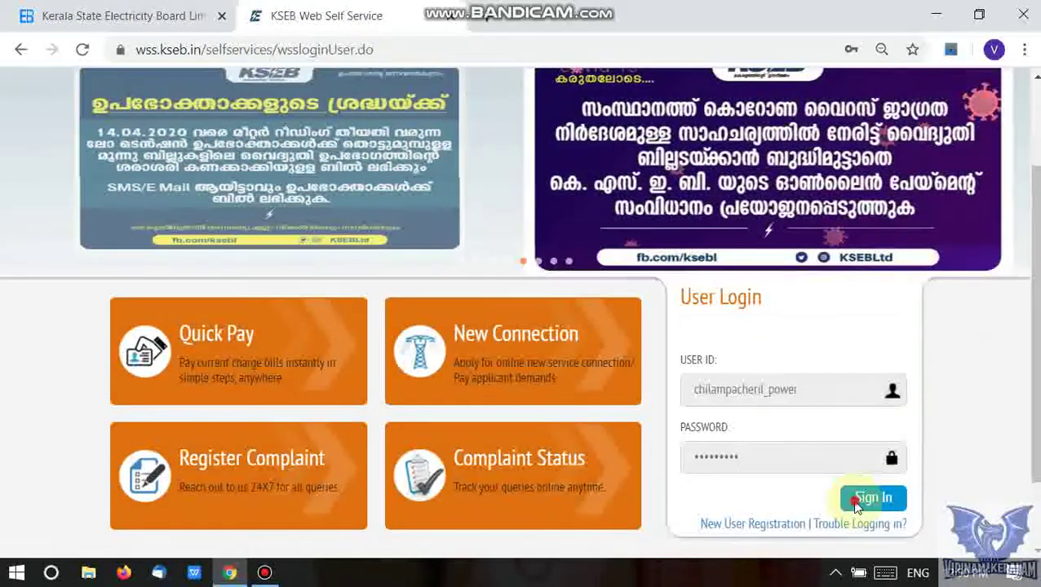
click(857, 504)
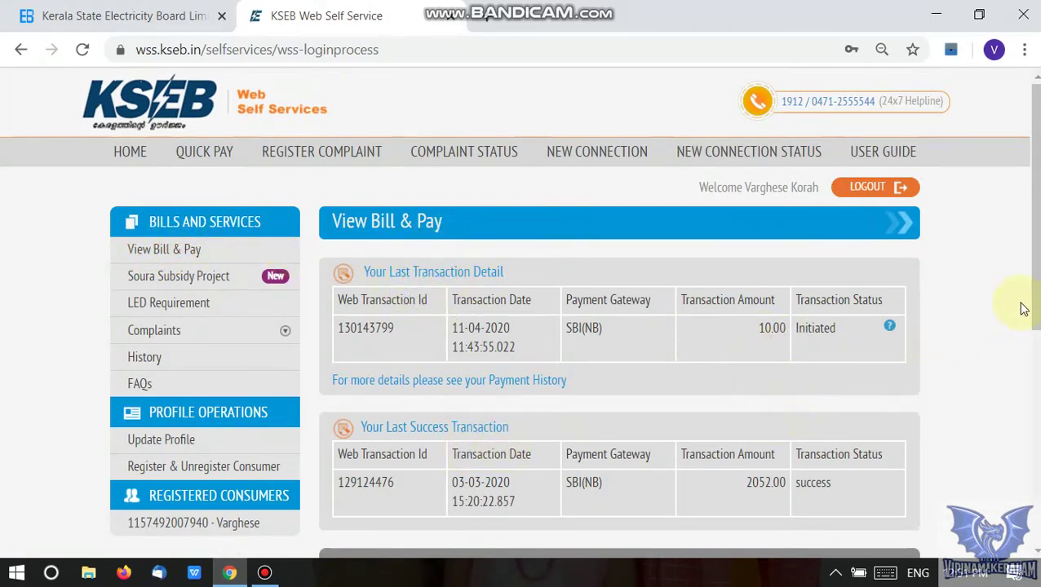
Review the Consumer Number / Due Amount table, then expand Complaints in the sidebar.
drag(1035, 298, 1035, 391)
drag(803, 377, 260, 395)
click(323, 434)
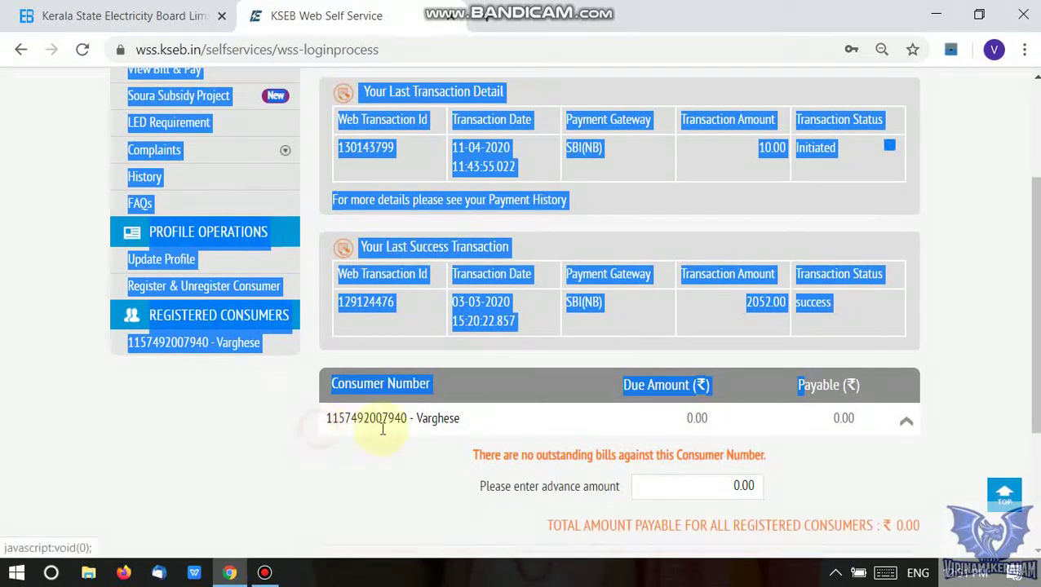
click(476, 436)
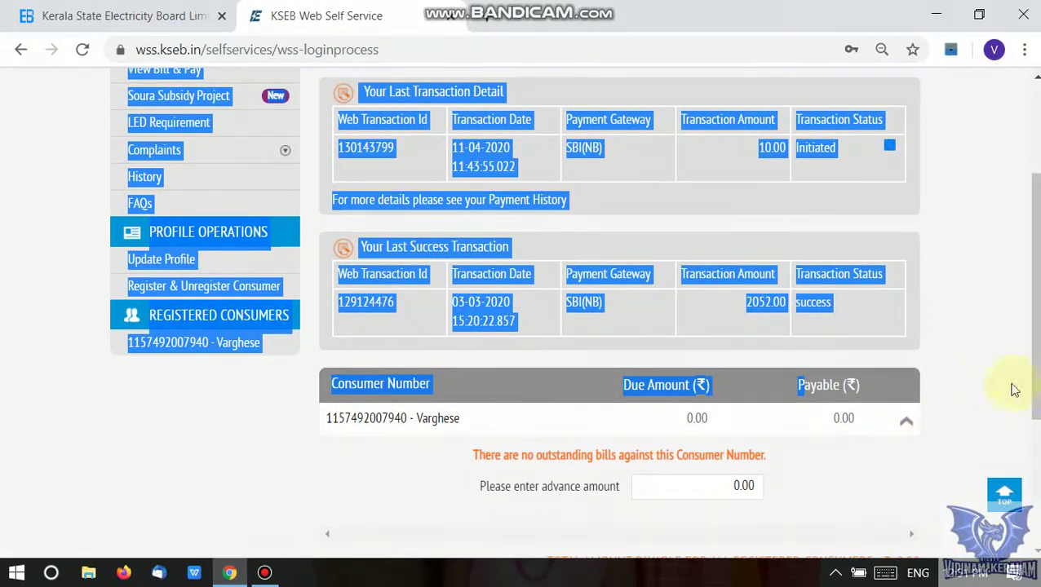
scroll(1015, 390, down, 1)
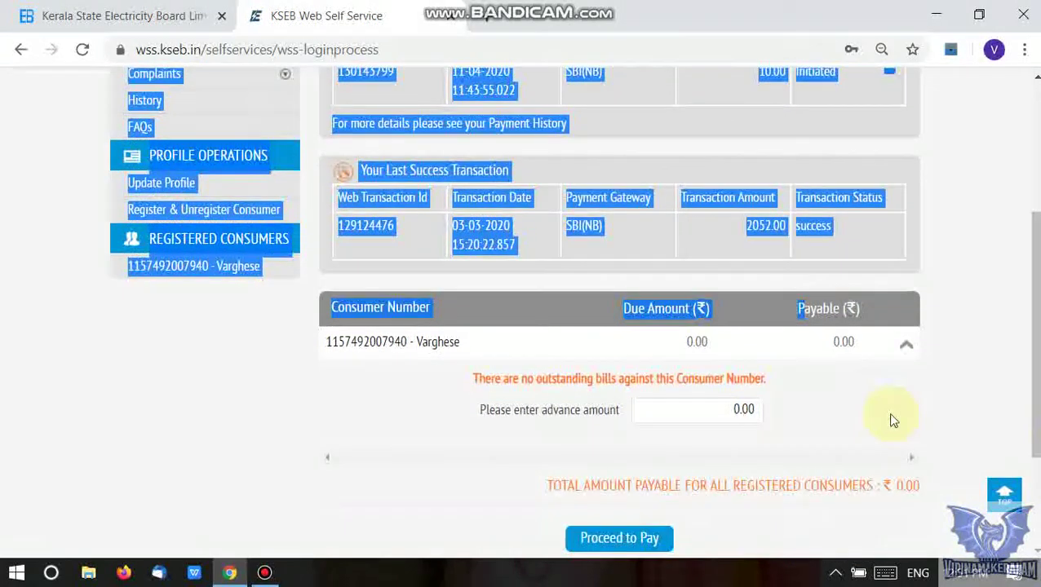
click(891, 416)
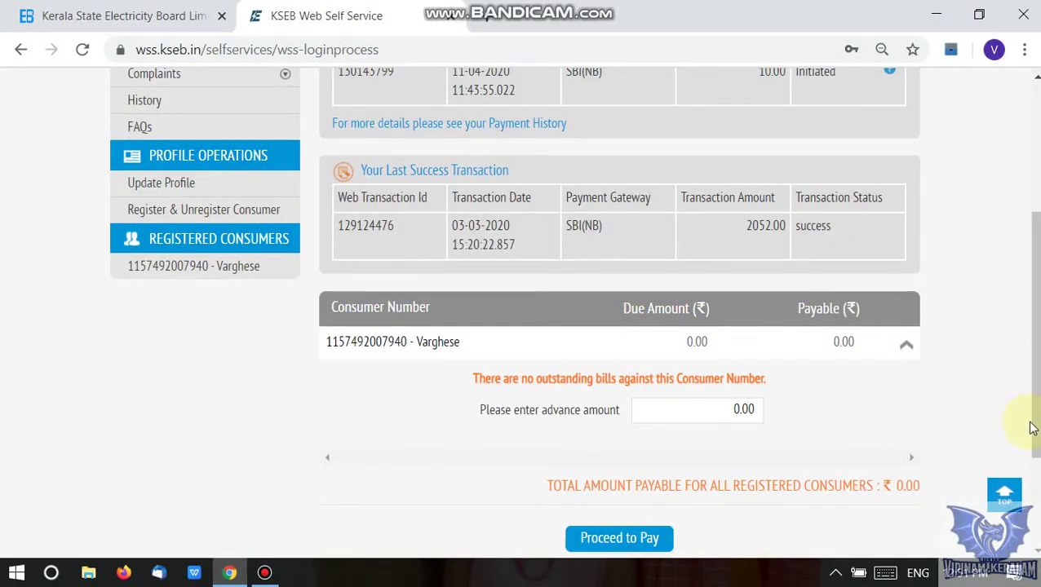
drag(1035, 428, 1025, 431)
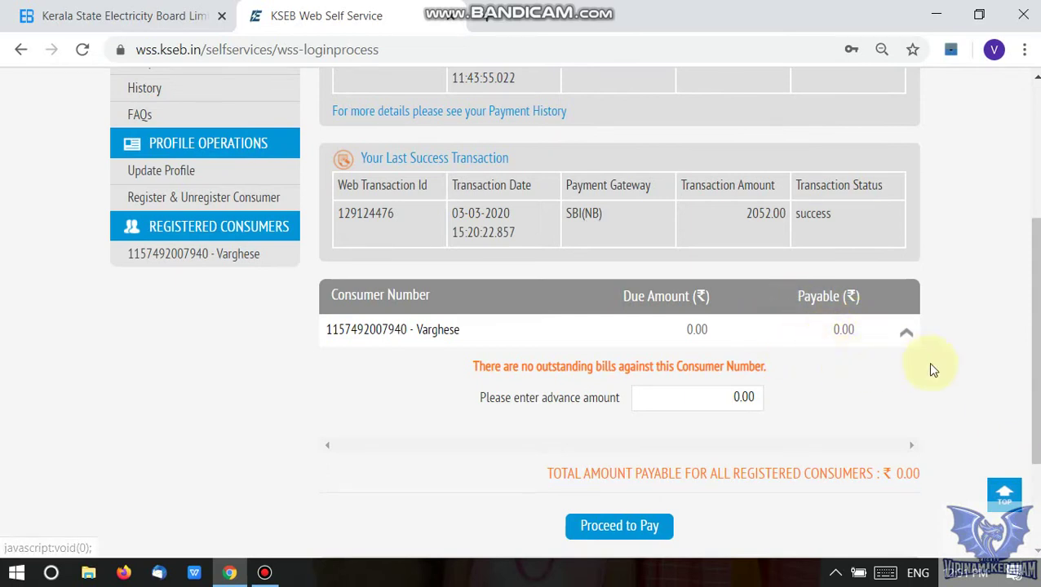
drag(1034, 338, 1029, 204)
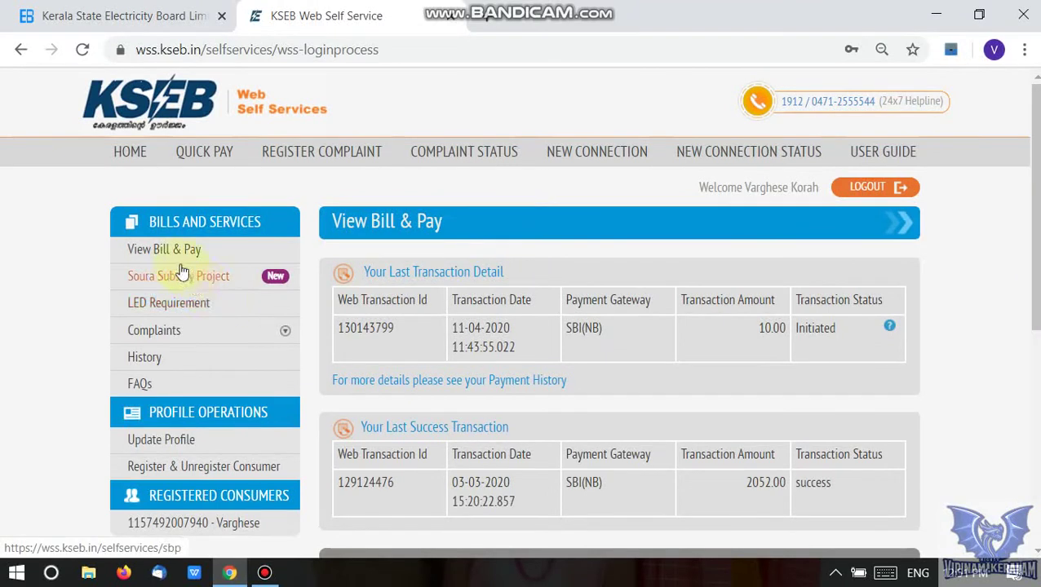
click(167, 332)
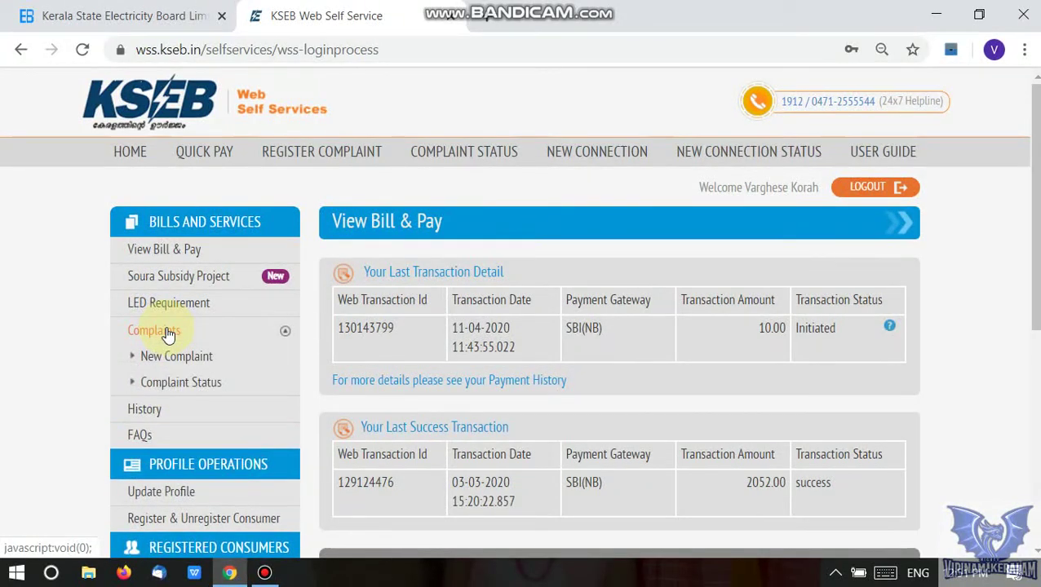
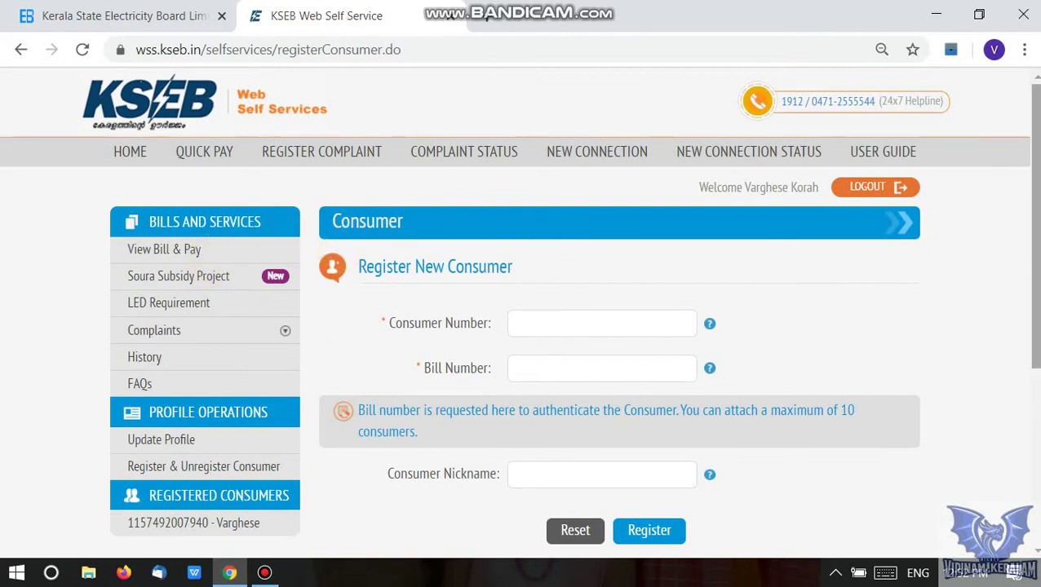
Open the linked consumer from Registered Consumers and review its preferences and consumer details.
scroll(196, 420, down, 2)
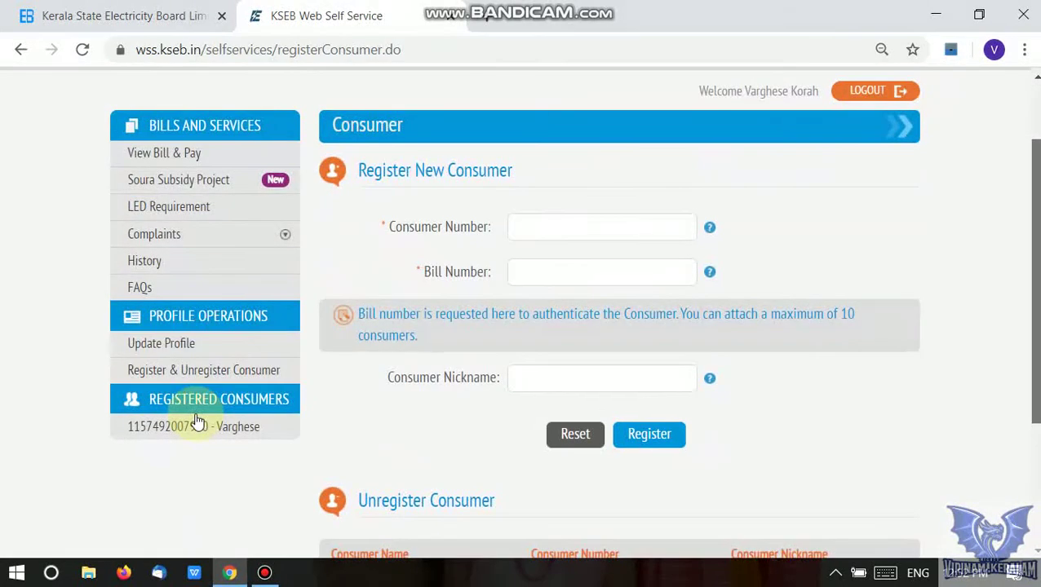
click(197, 421)
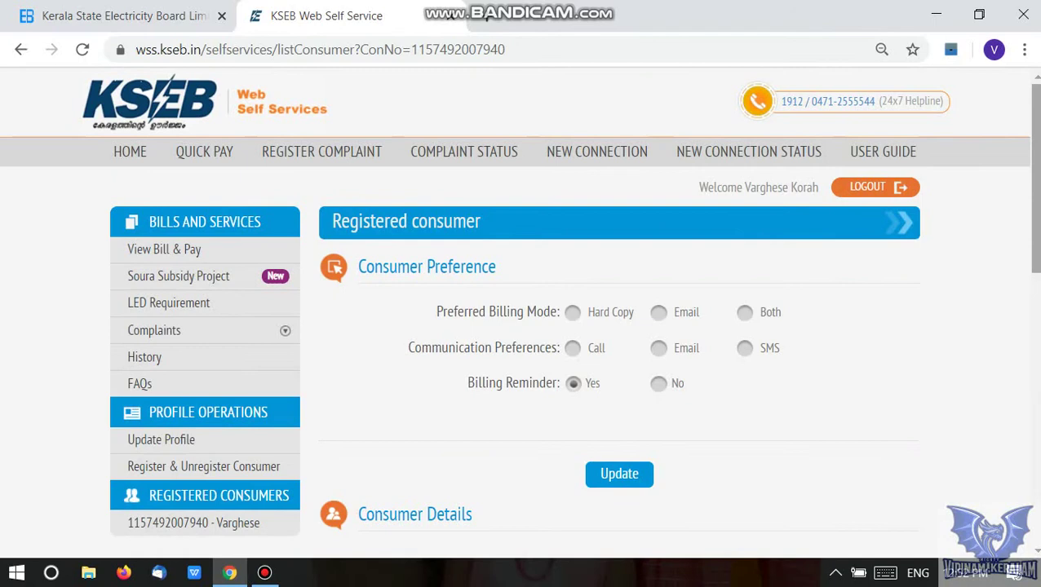
scroll(1024, 262, down, 4)
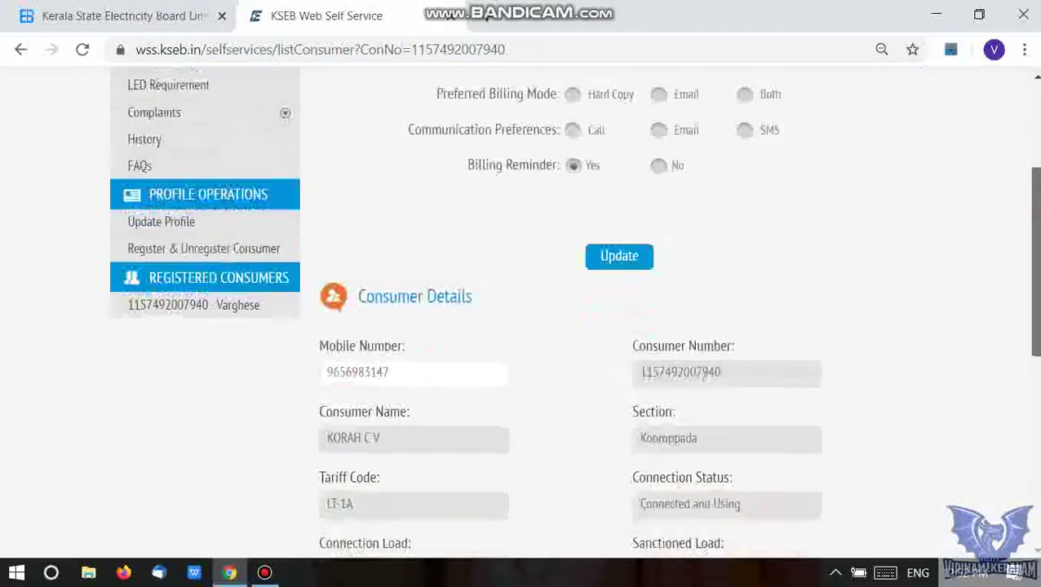
scroll(1025, 262, down, 5)
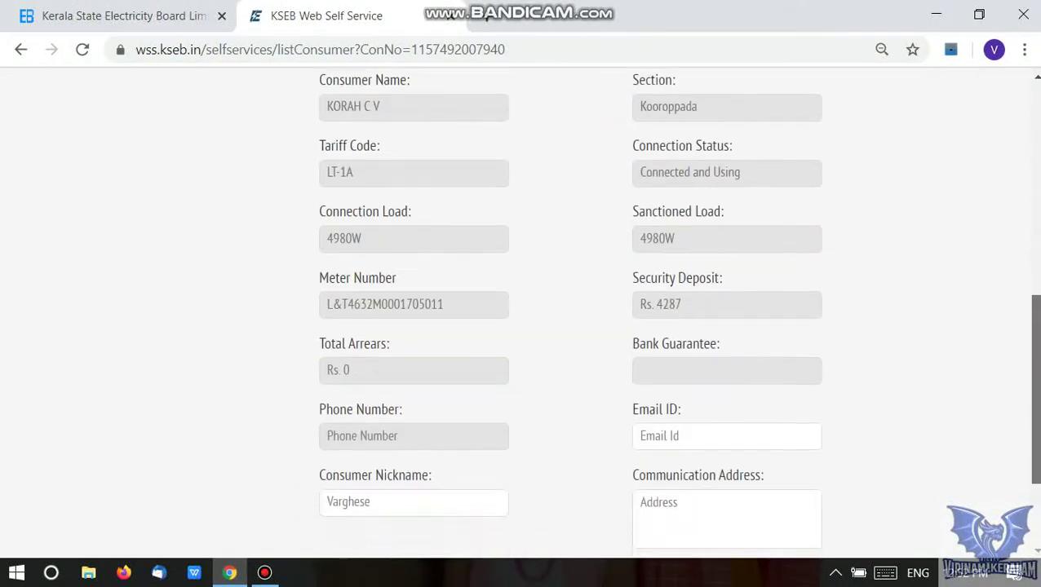
scroll(1025, 263, up, 6)
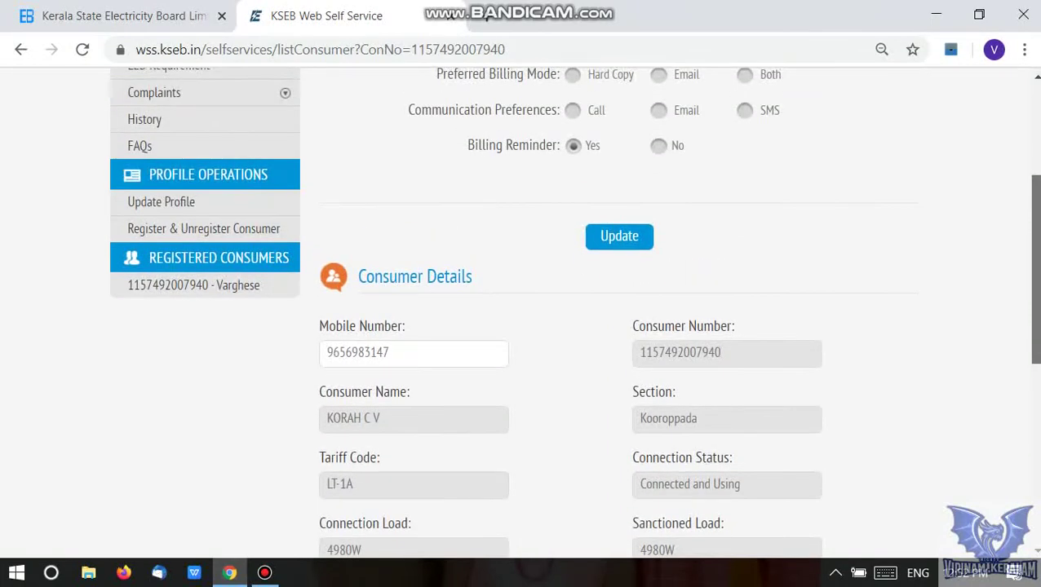
scroll(1029, 283, up, 3)
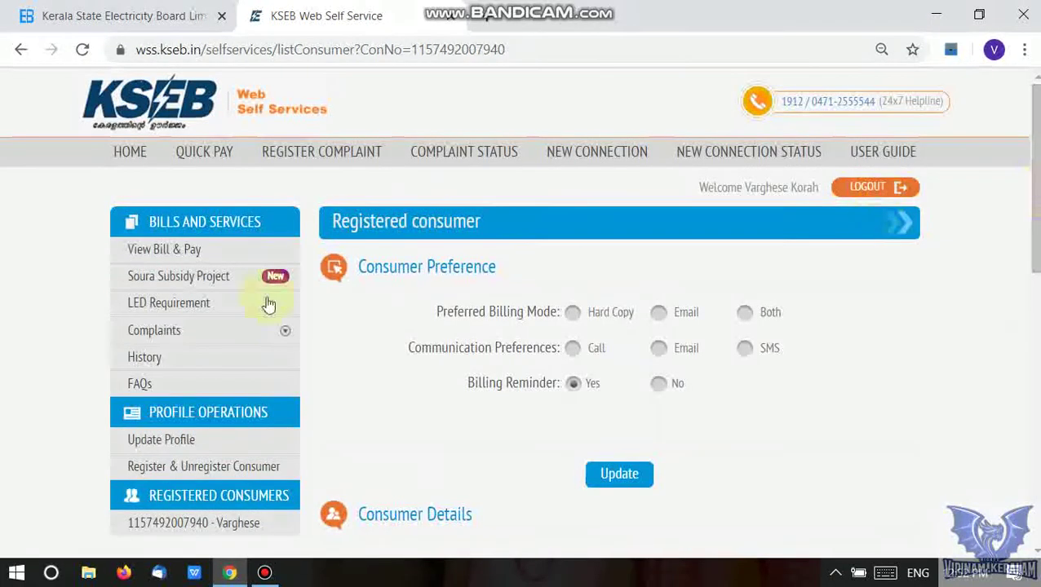
Open View Bill & Pay and enter 10 as the advance payment amount.
click(155, 253)
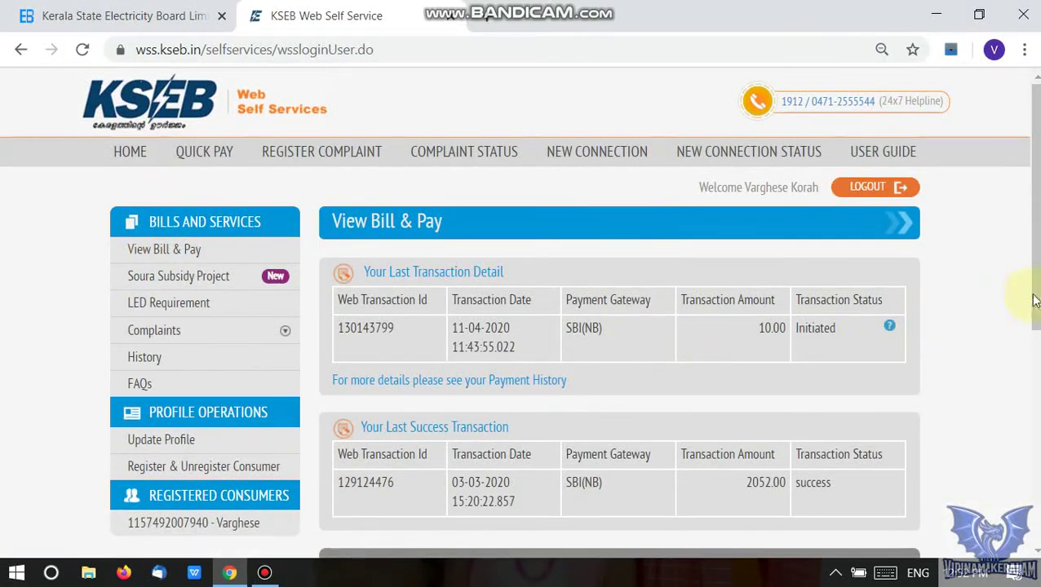
scroll(1036, 296, down, 4)
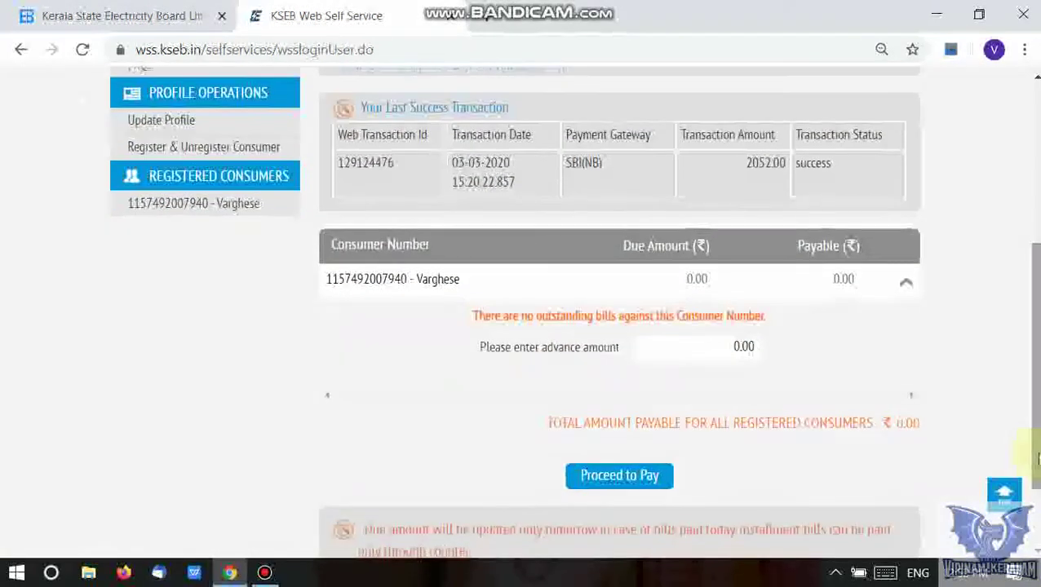
click(755, 346)
text(10)
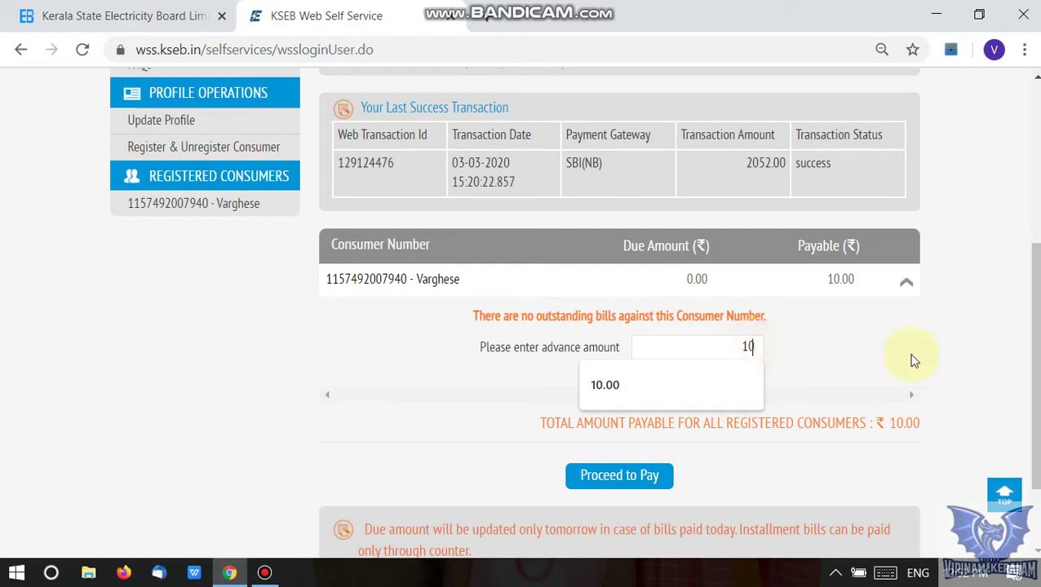
Proceed to pay the Rs 10.00 advance and confirm it despite the pending transaction.
drag(1036, 388, 1038, 395)
scroll(1038, 395, down, 1)
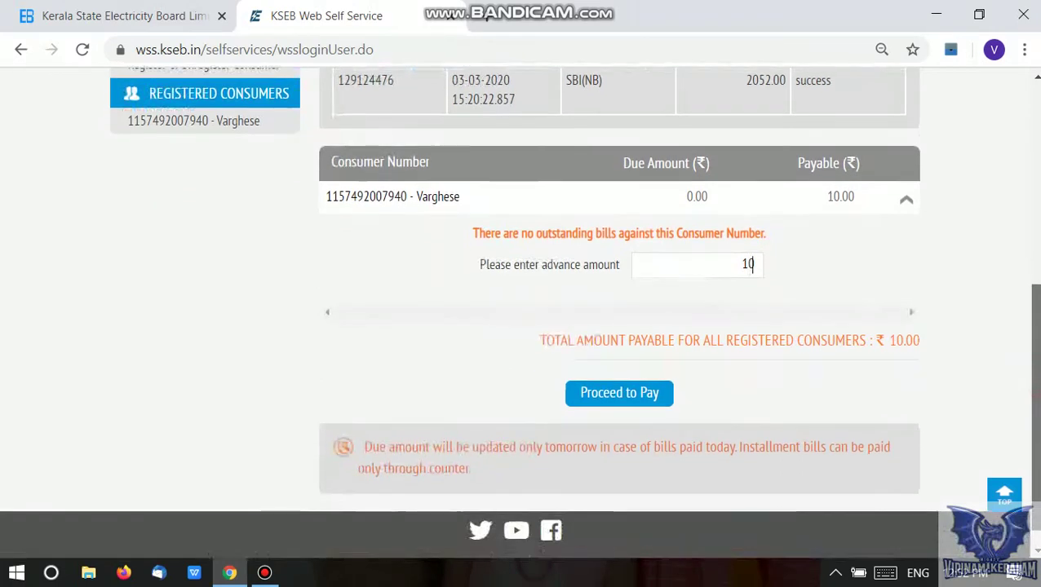
click(621, 394)
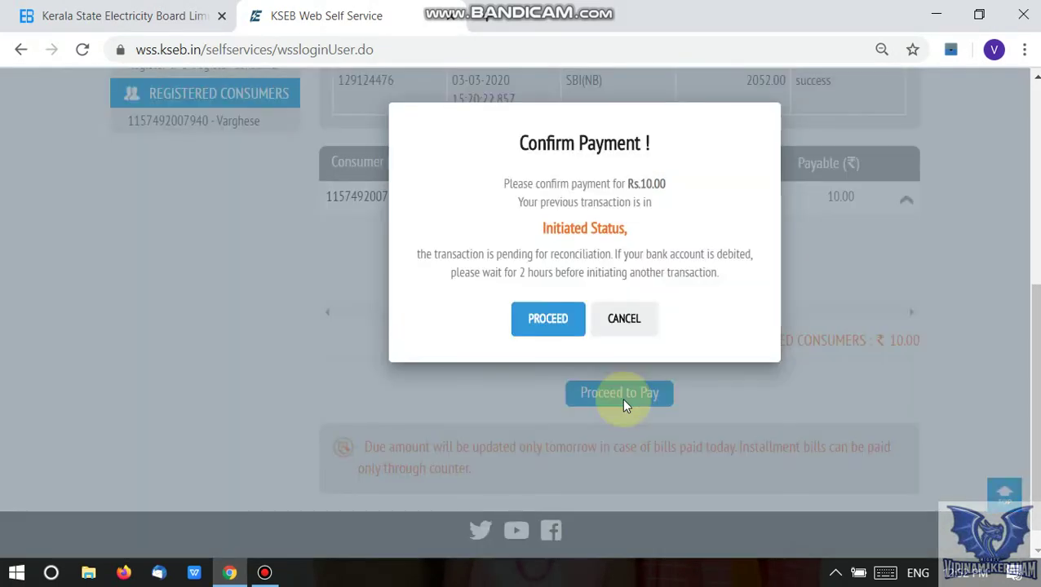
click(562, 321)
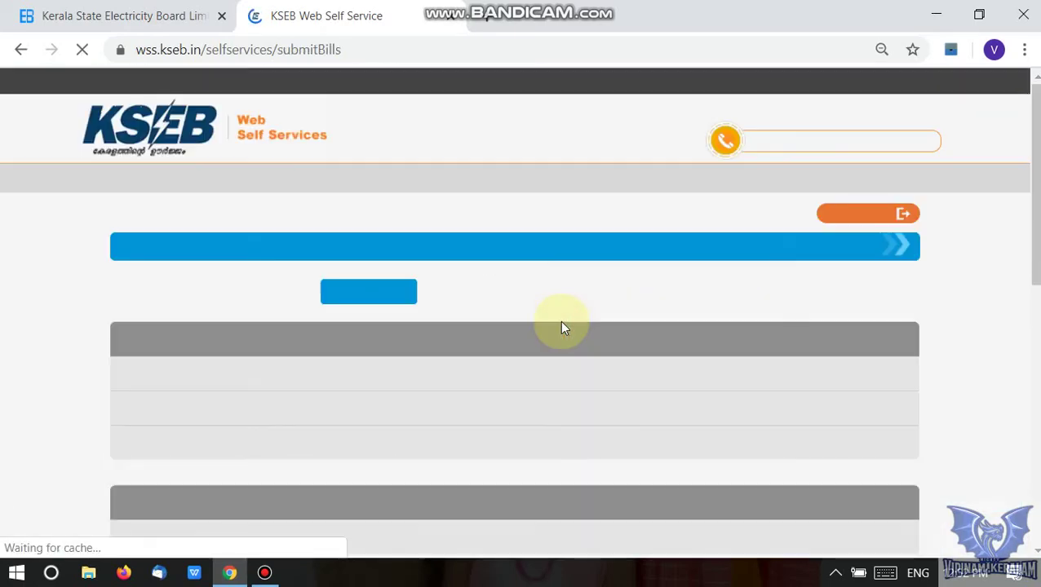
Check gateway charges for Other Banks, then MasterCard debit card via Federal Bank and TechProcess.
scroll(562, 327, down, 10)
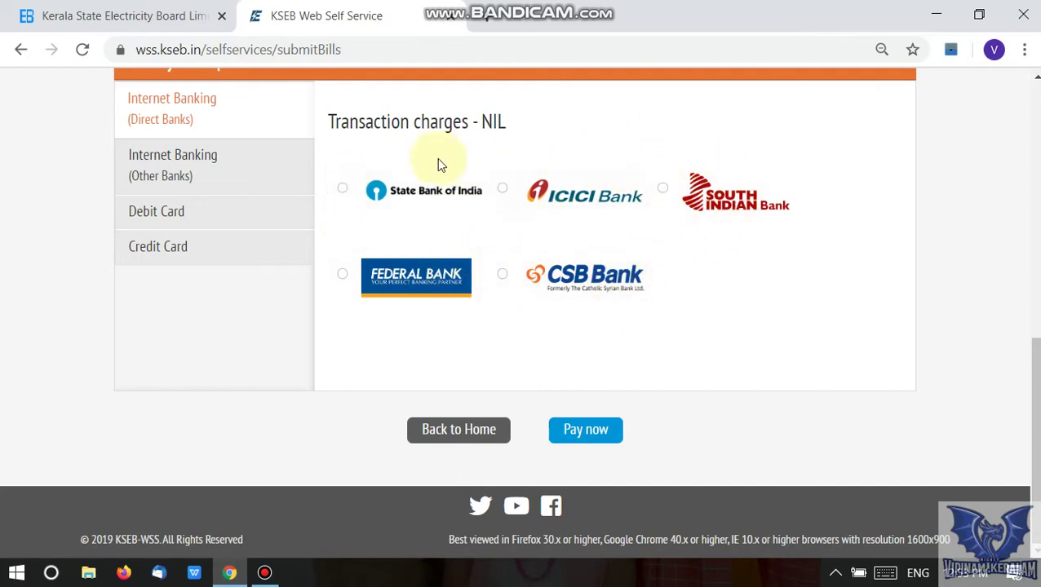
click(119, 166)
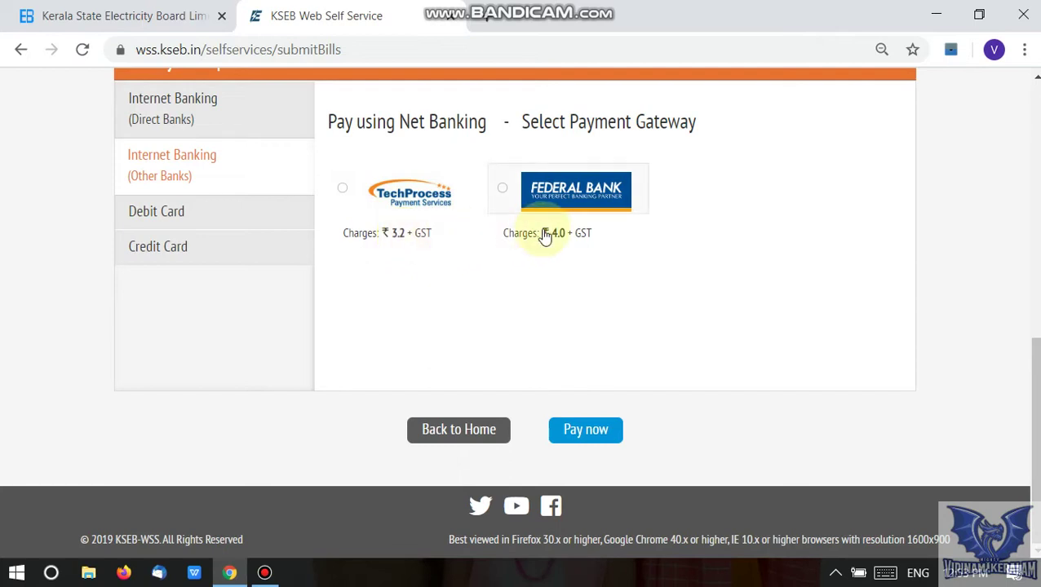
click(158, 215)
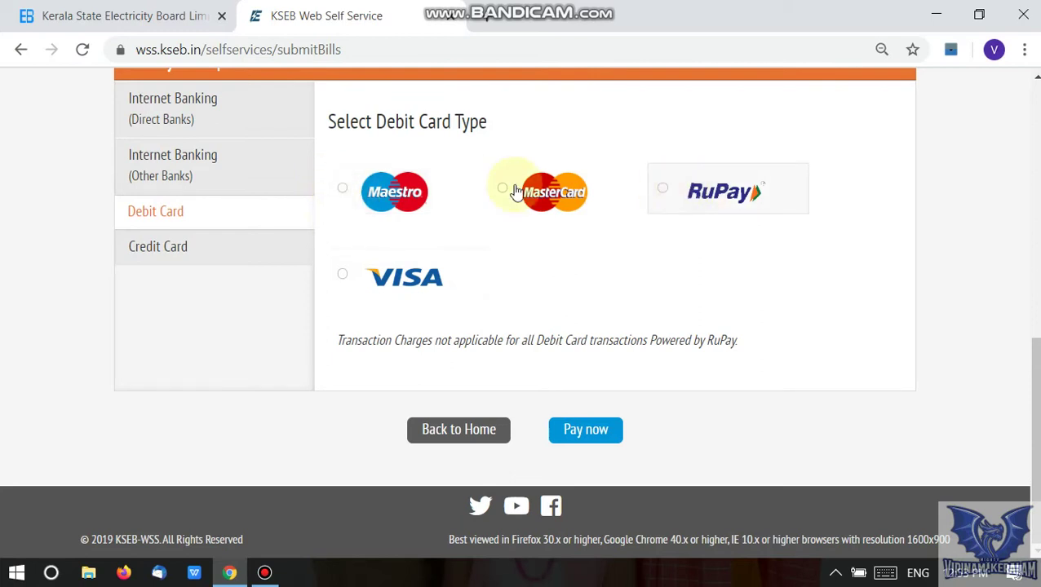
click(503, 187)
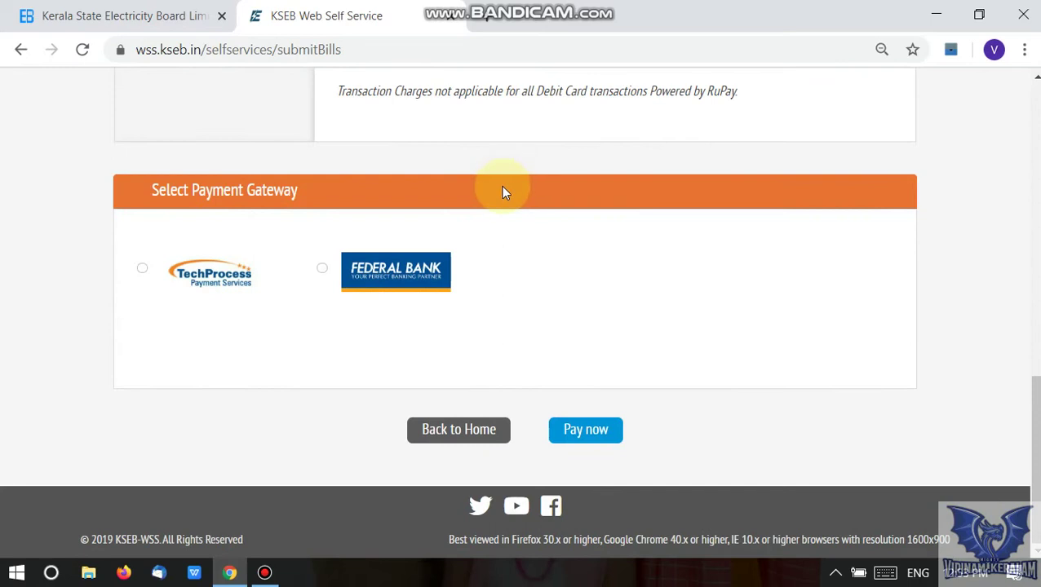
click(324, 270)
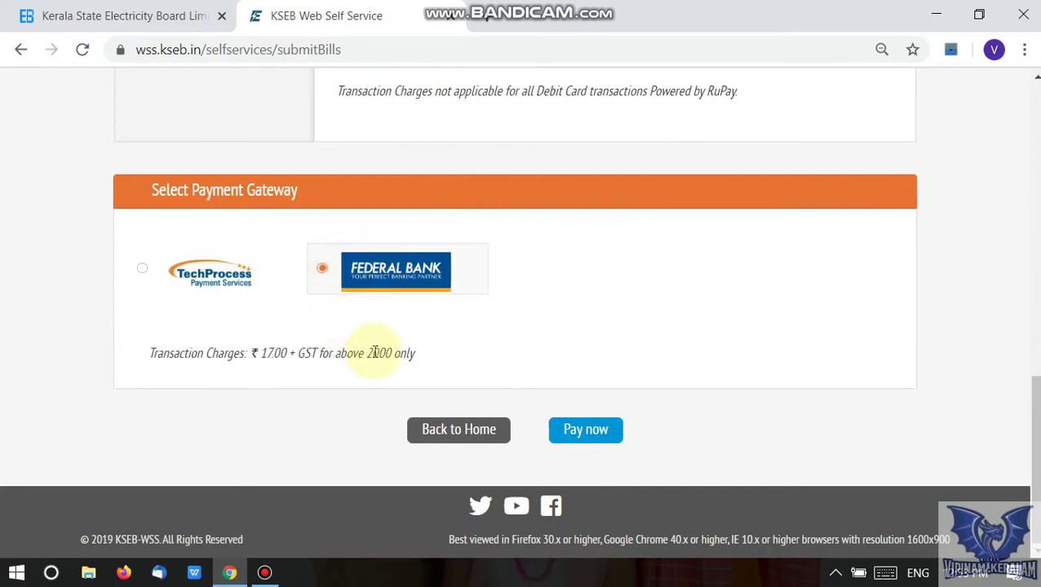
click(143, 272)
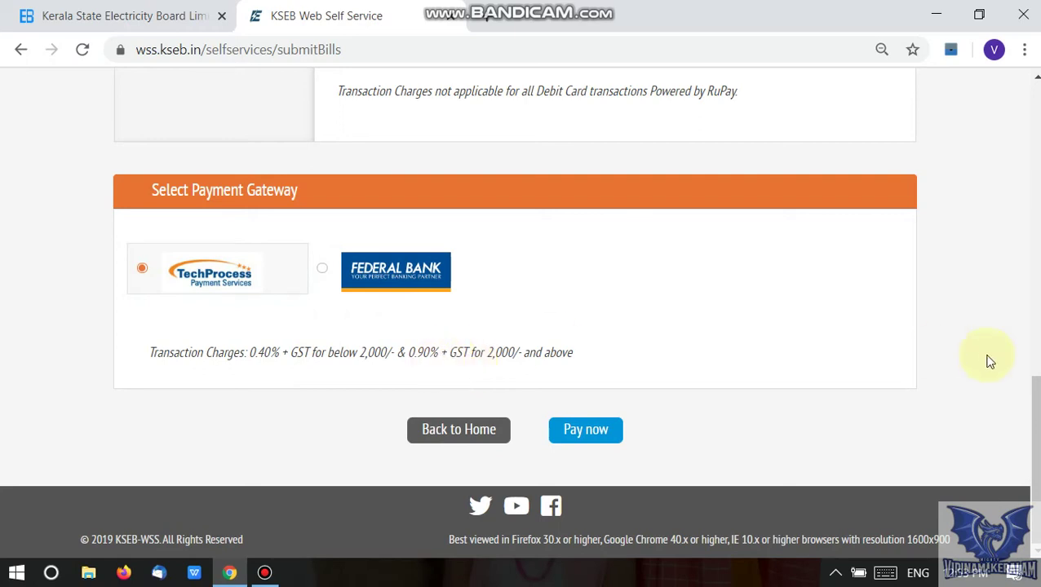
click(1035, 390)
drag(1036, 390, 1036, 287)
Select MasterCard credit card with the Federal Bank gateway to view its charges.
click(160, 347)
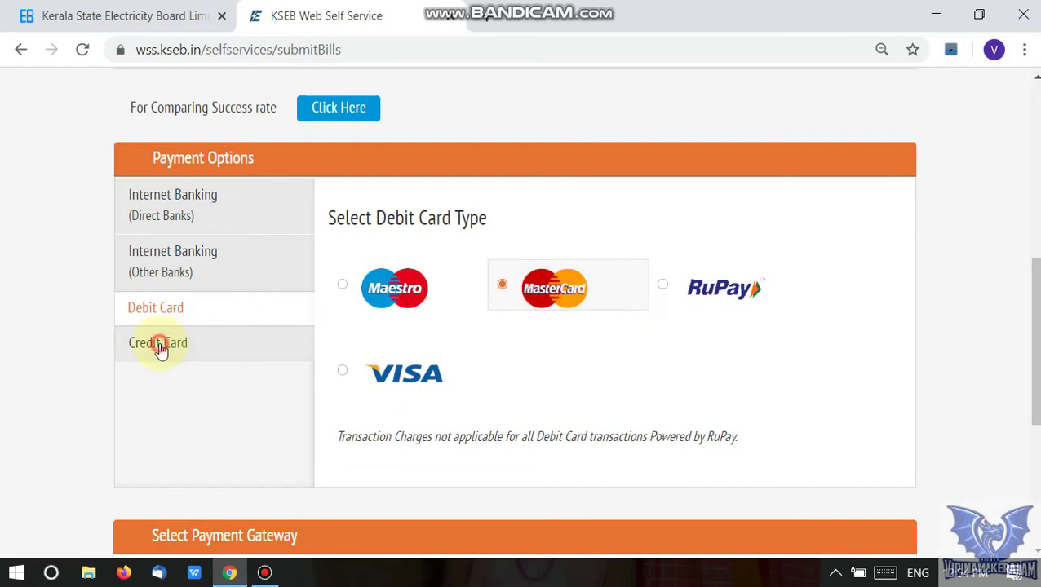
click(345, 290)
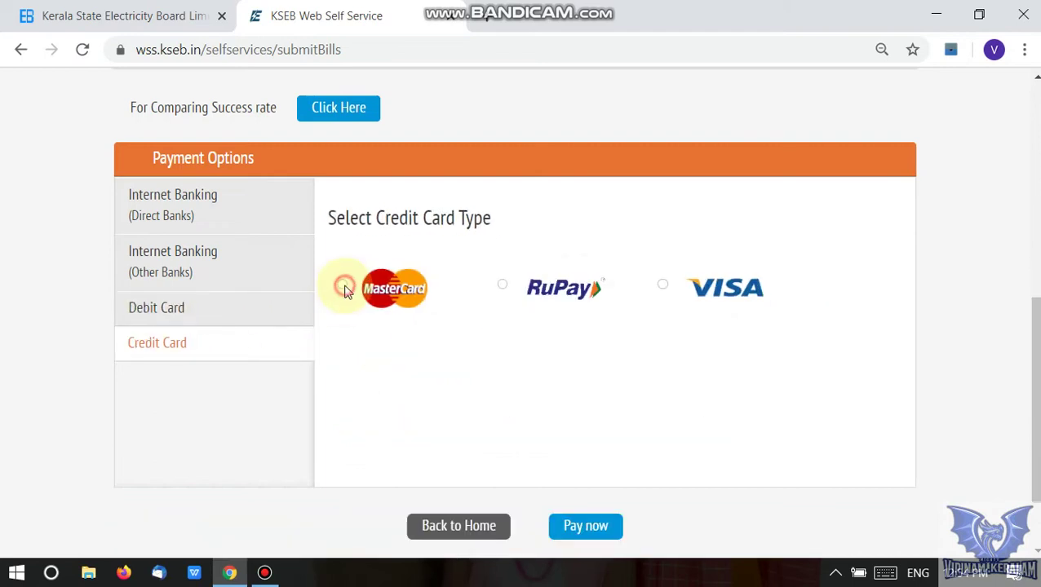
scroll(483, 358, down, 4)
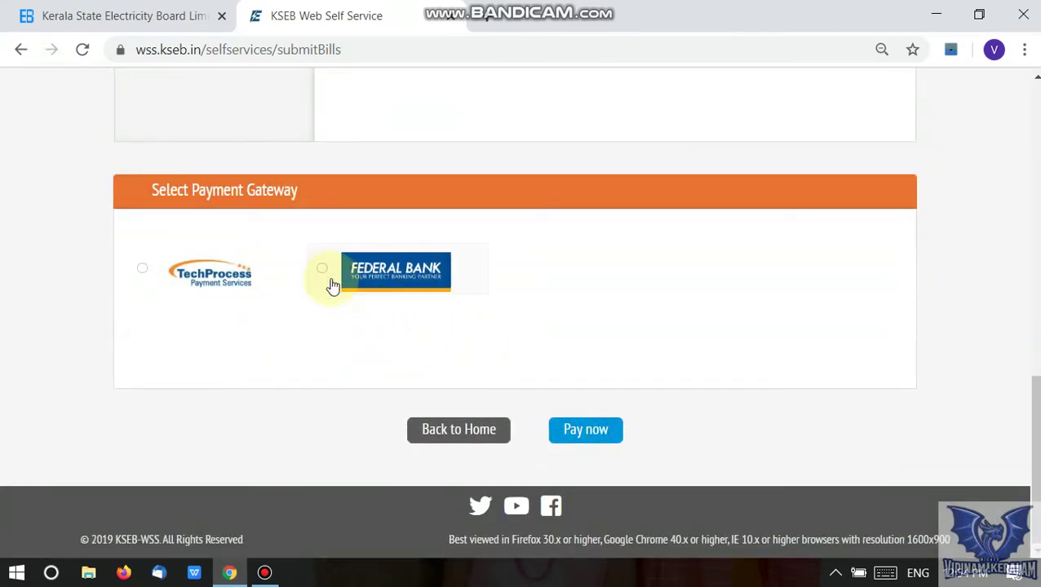
click(323, 271)
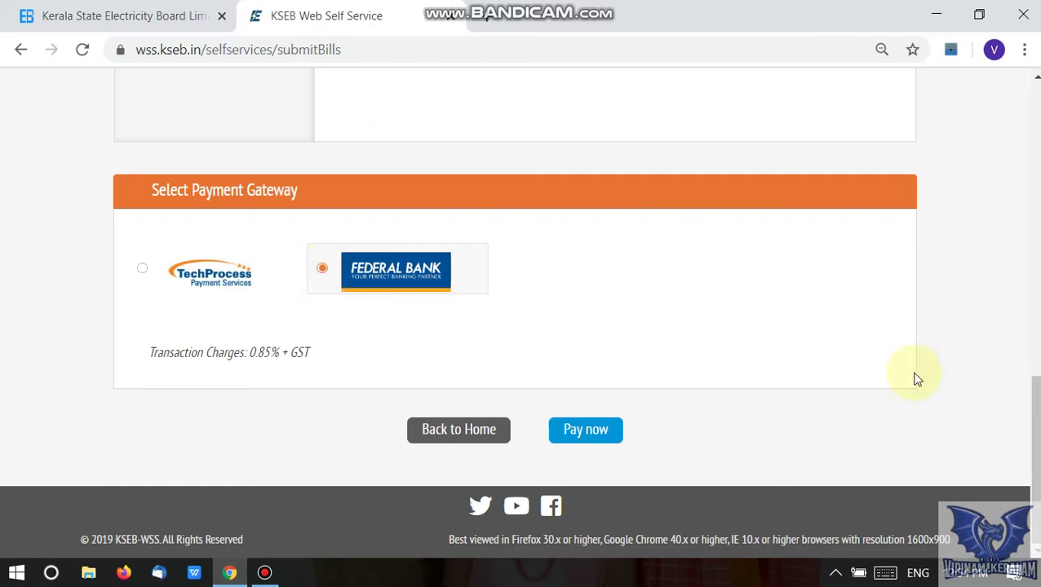
click(1036, 415)
drag(1036, 416, 1031, 147)
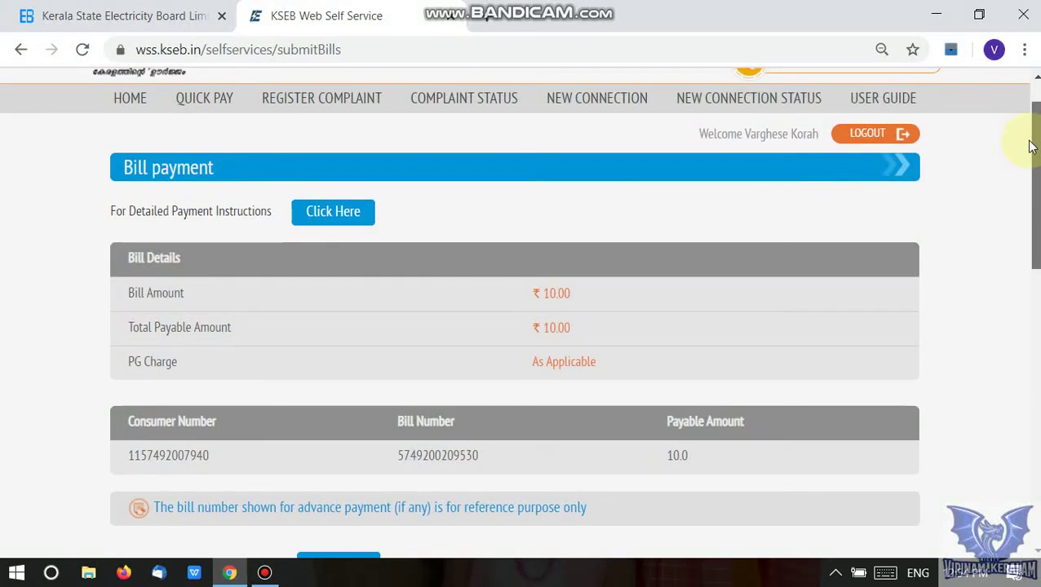
Pay the Rs 10.00 via State Bank of India direct internet banking.
scroll(1029, 145, down, 1)
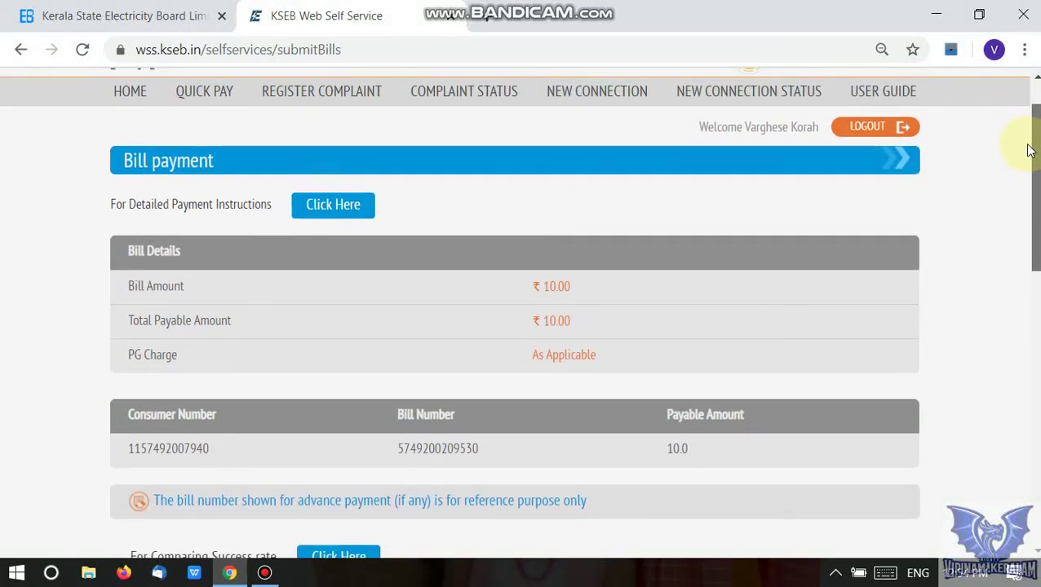
drag(1029, 165, 1031, 288)
click(192, 298)
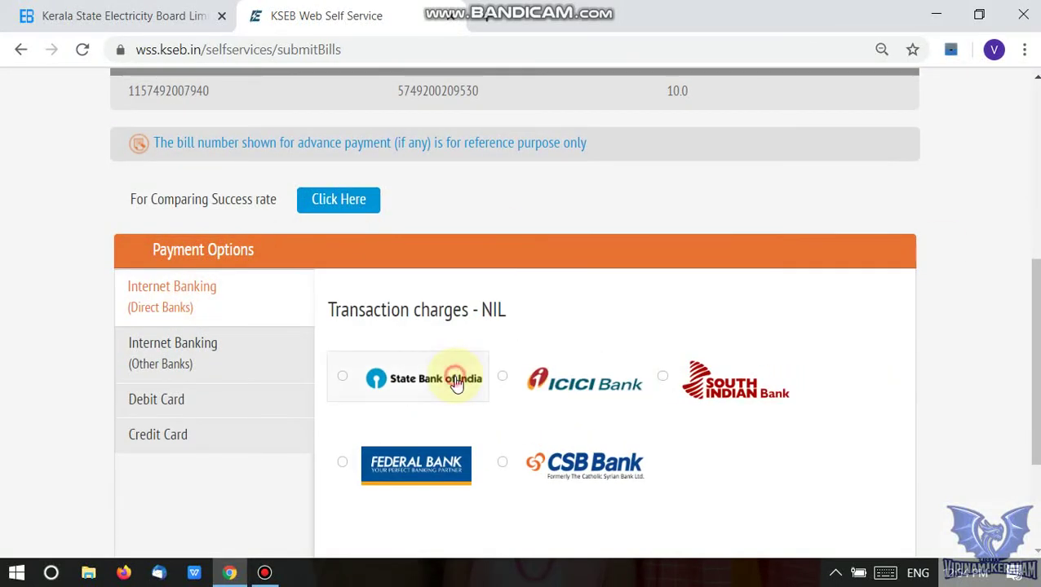
drag(1031, 286, 1031, 366)
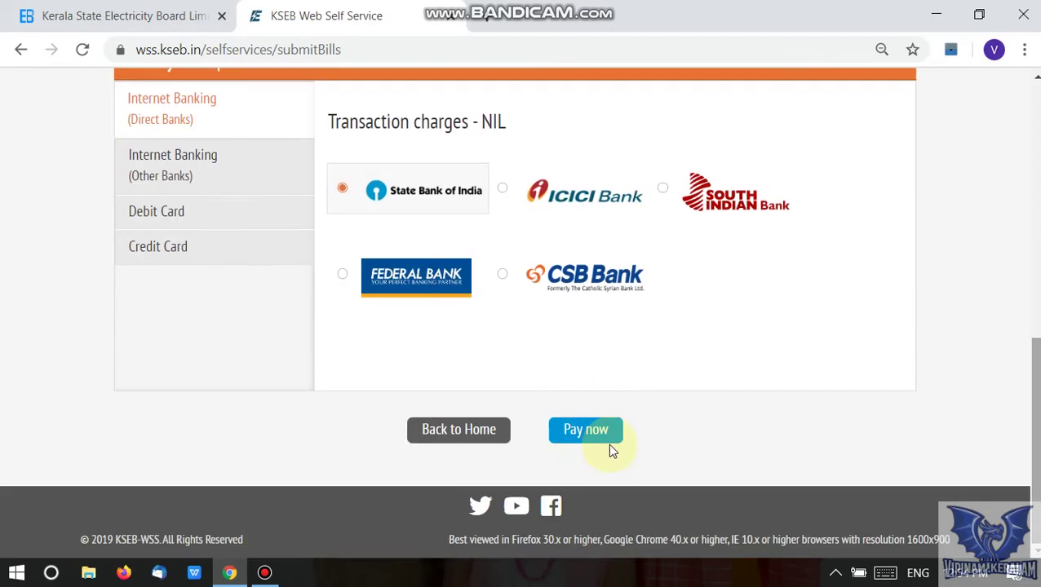
click(600, 441)
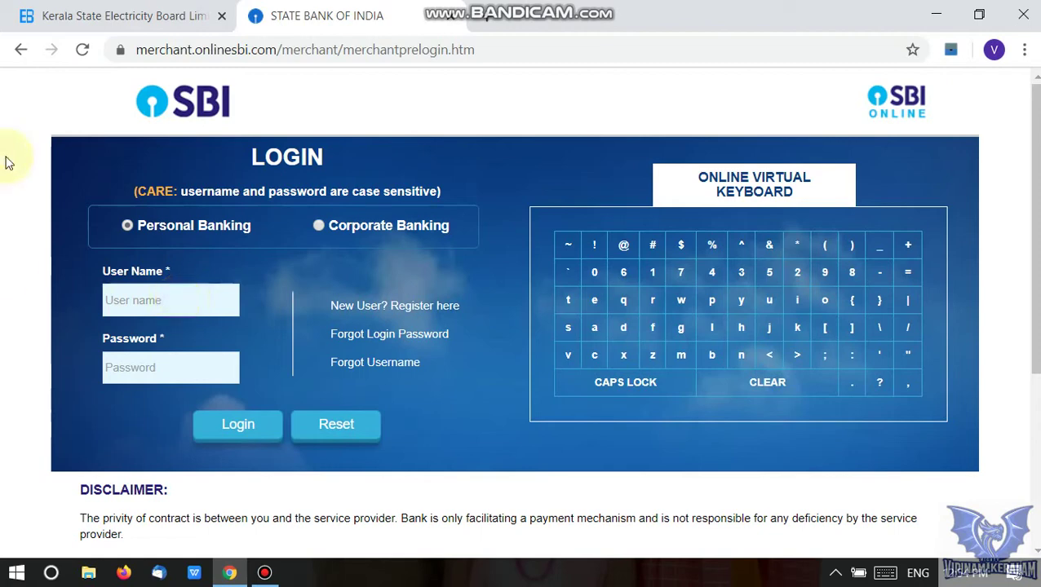
Leave the SBI login page and open the KSEB online self-service portal at wss.kseb.in.
click(104, 17)
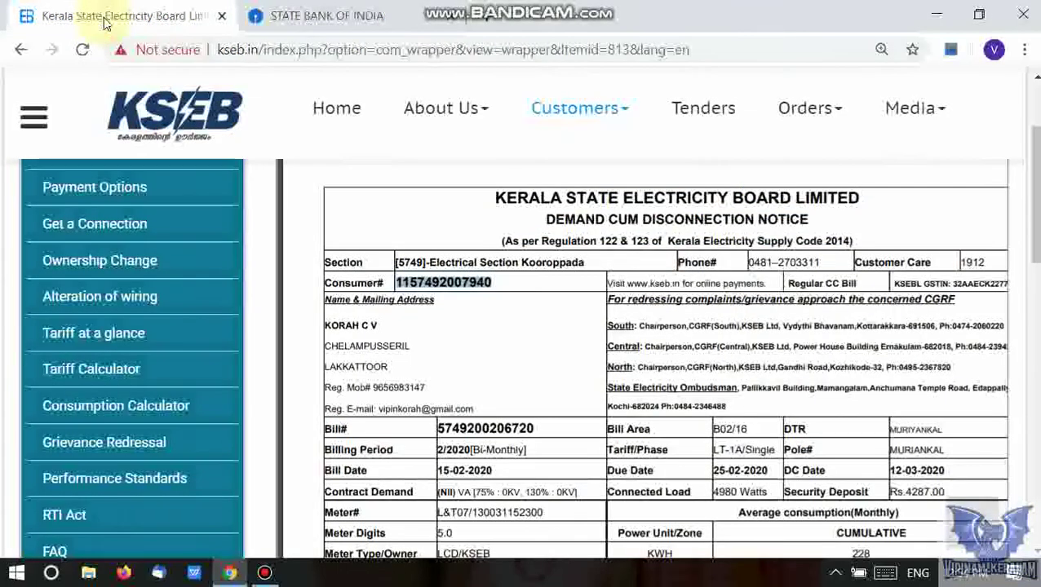
click(285, 18)
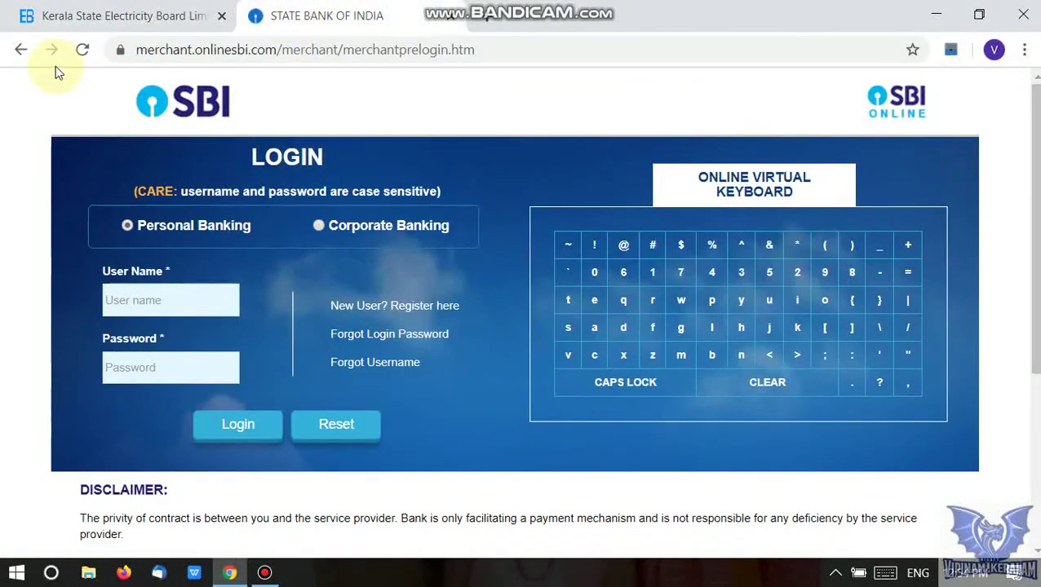
click(24, 49)
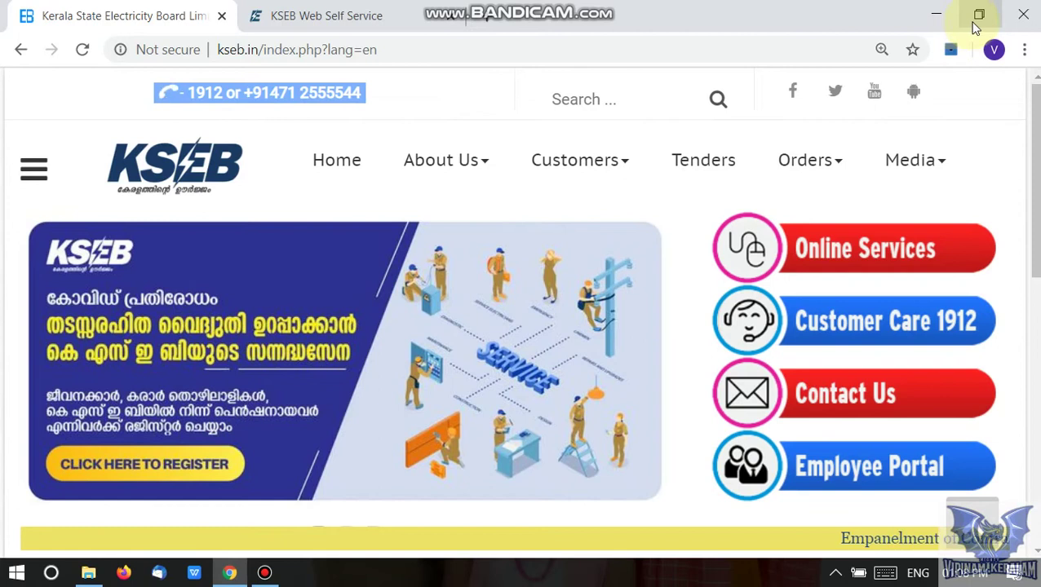
click(902, 242)
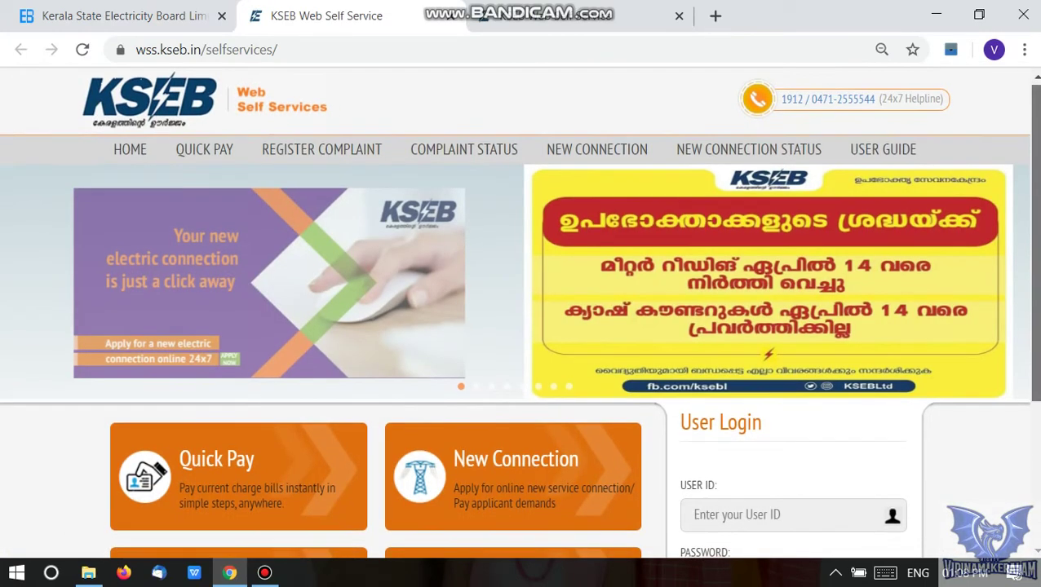
scroll(521, 313, down, 3)
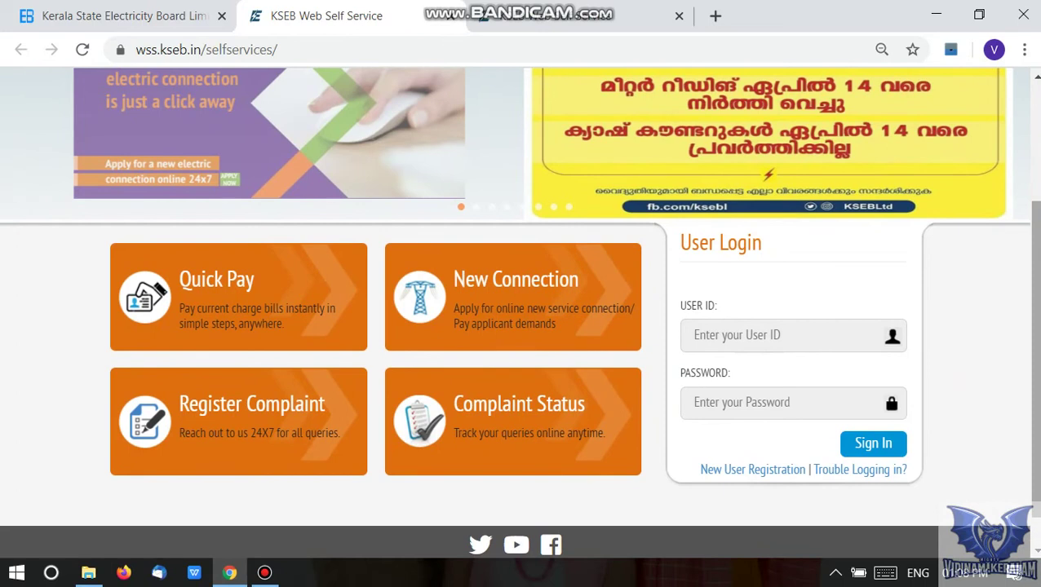
Start Quick Pay and submit the consumer number to view its bill.
click(257, 317)
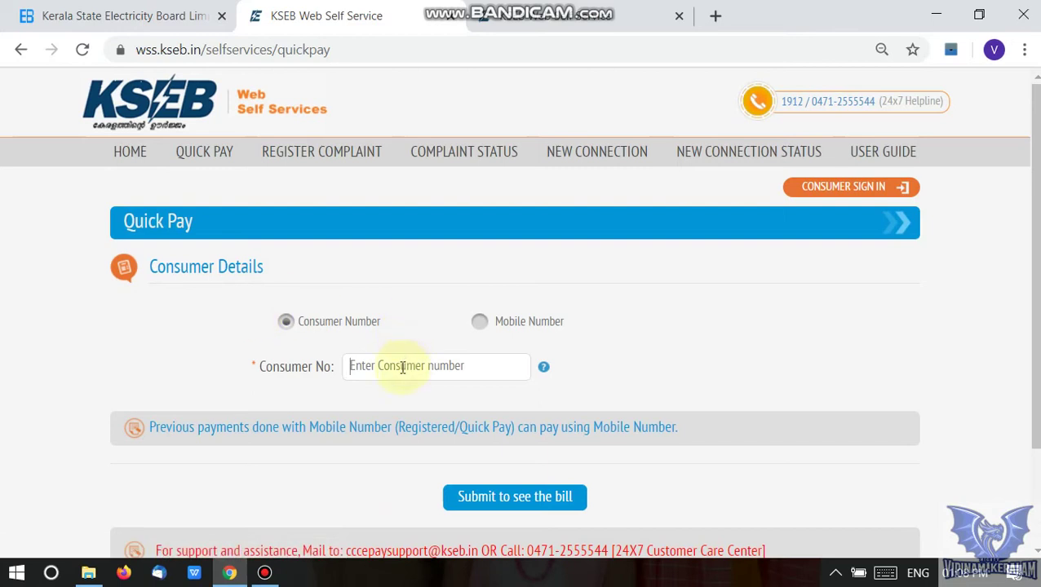
click(401, 368)
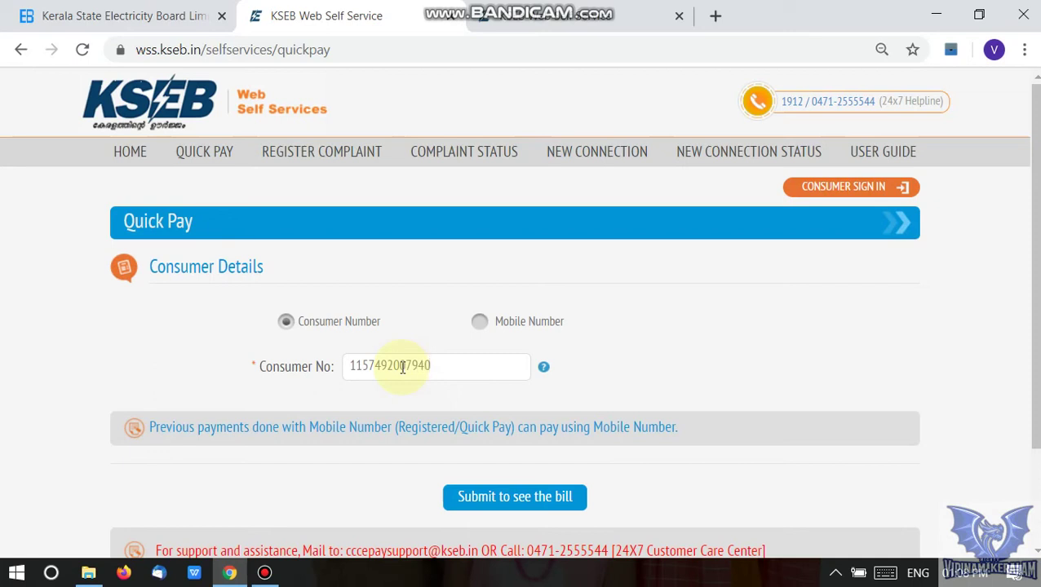
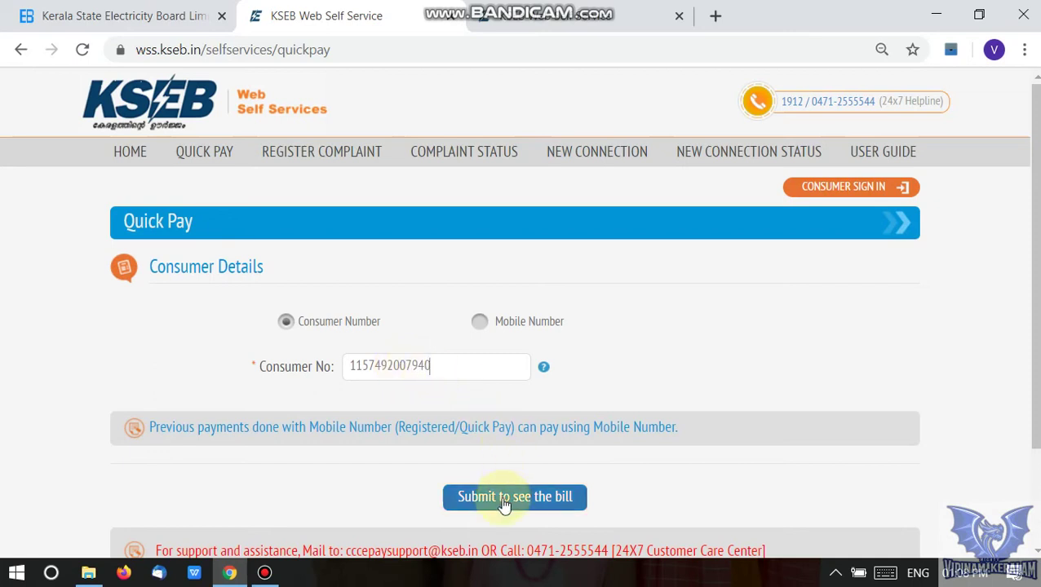
click(504, 501)
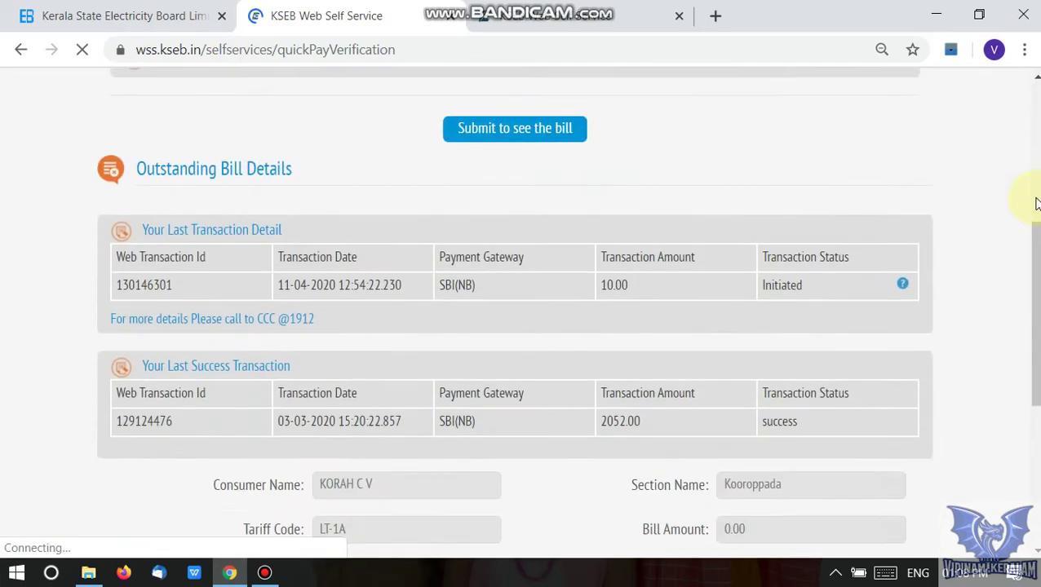
Change the Payment Amount to 10.00.
scroll(1035, 204, down, 1)
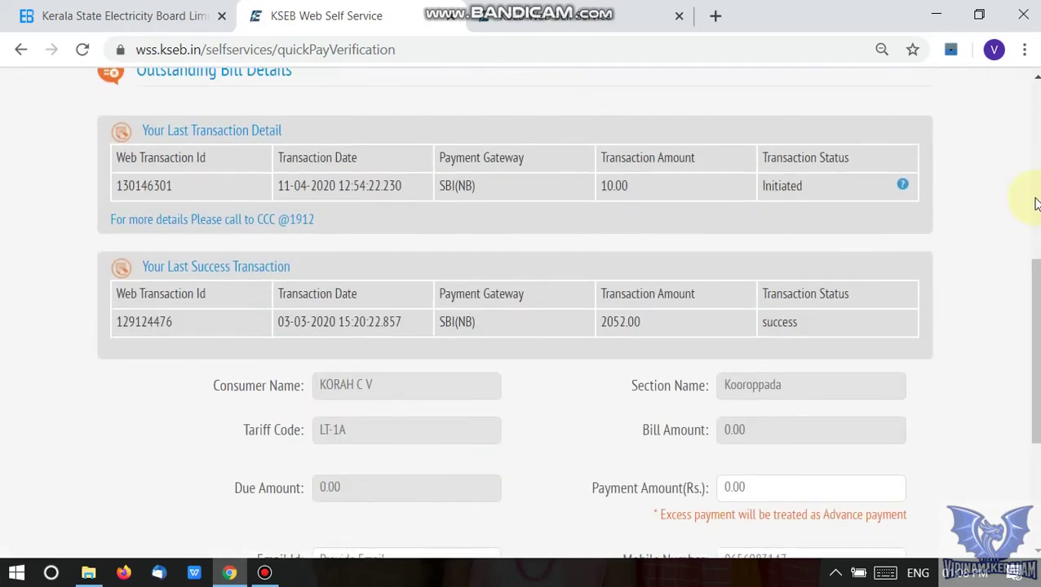
scroll(1037, 277, down, 1)
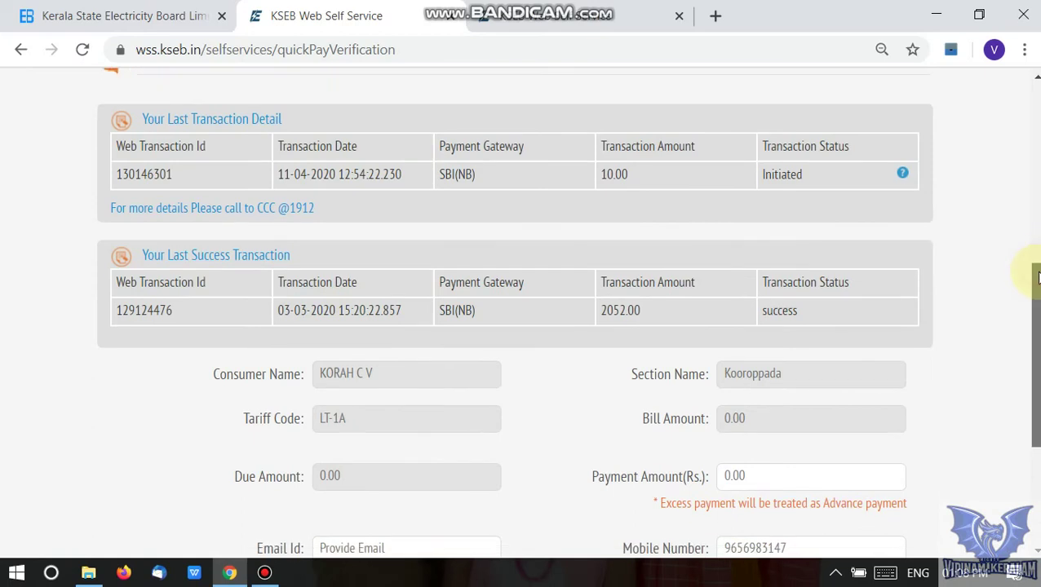
scroll(1038, 277, down, 1)
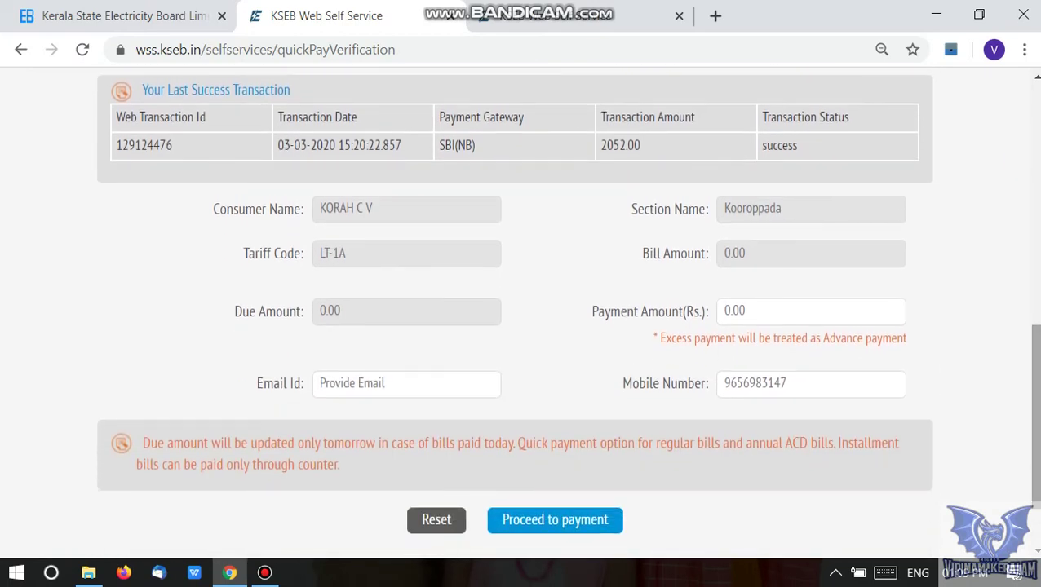
click(728, 253)
double_click(728, 253)
click(732, 308)
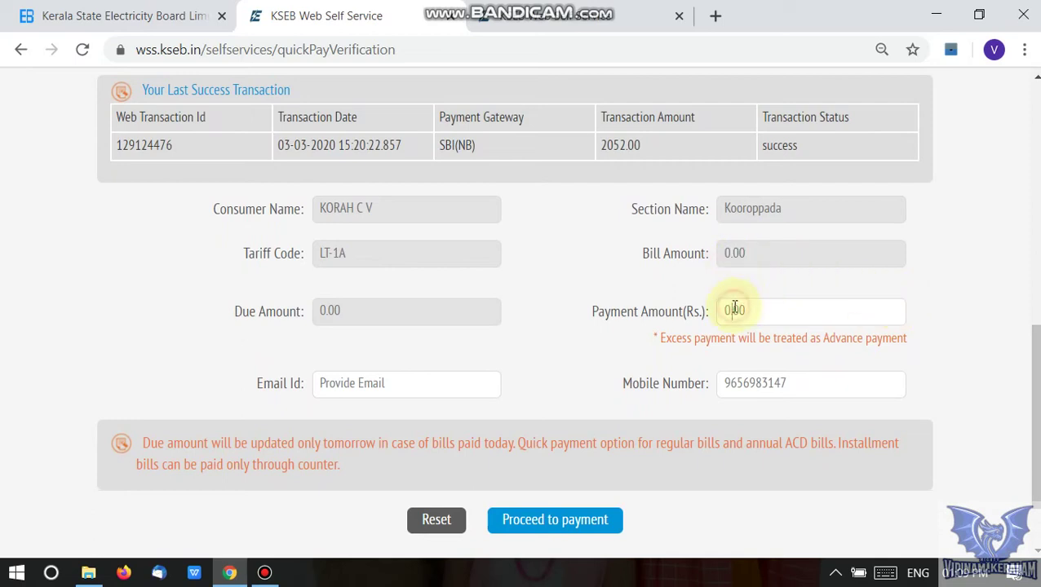
key(Delete)
key(Delete)
text(10.)
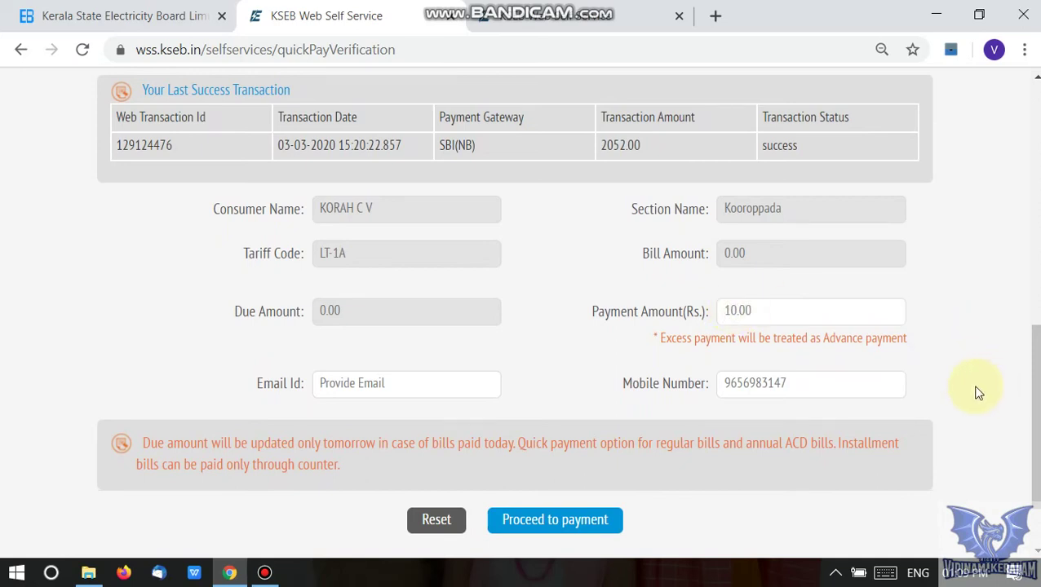
Proceed with the 10.00 payment, confirm it, and review the Payment Options page.
click(579, 520)
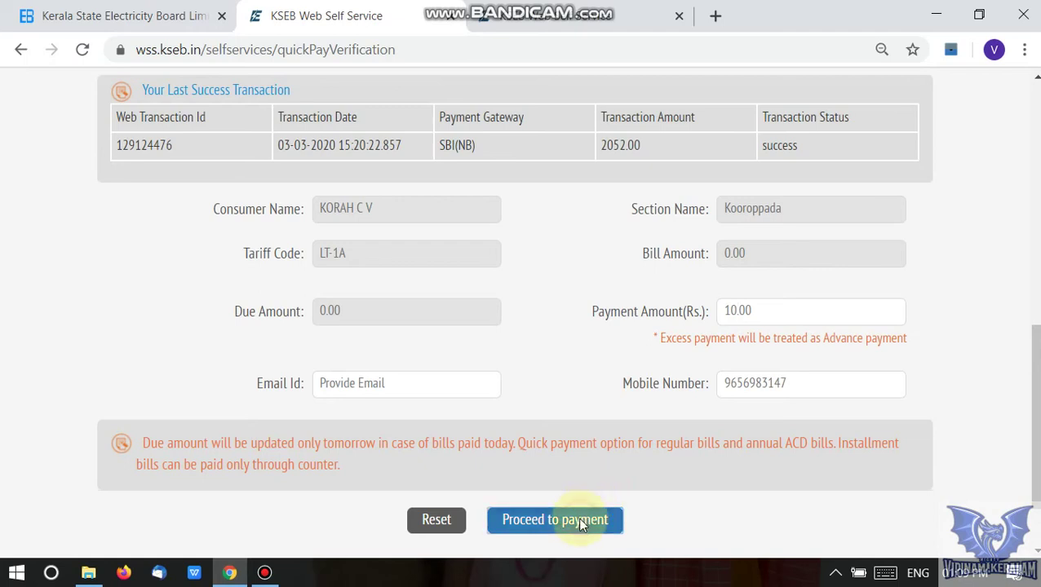
click(542, 329)
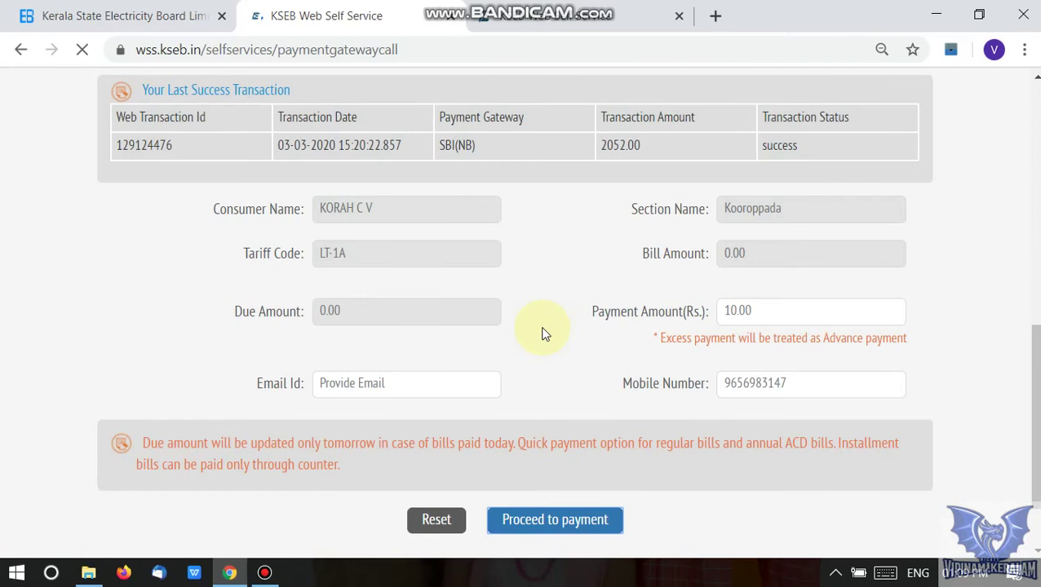
scroll(540, 326, down, 6)
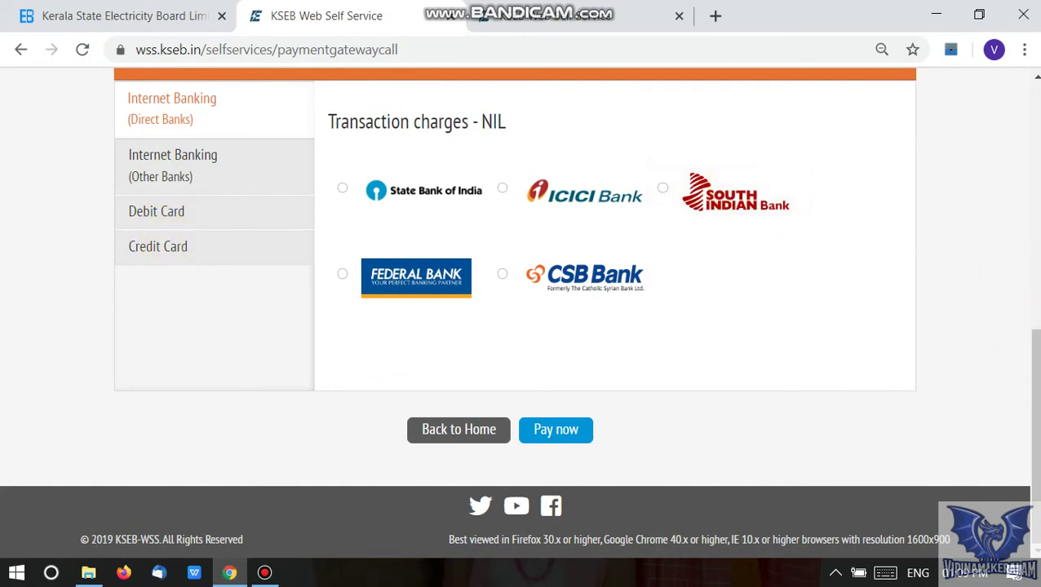
scroll(1034, 408, up, 2)
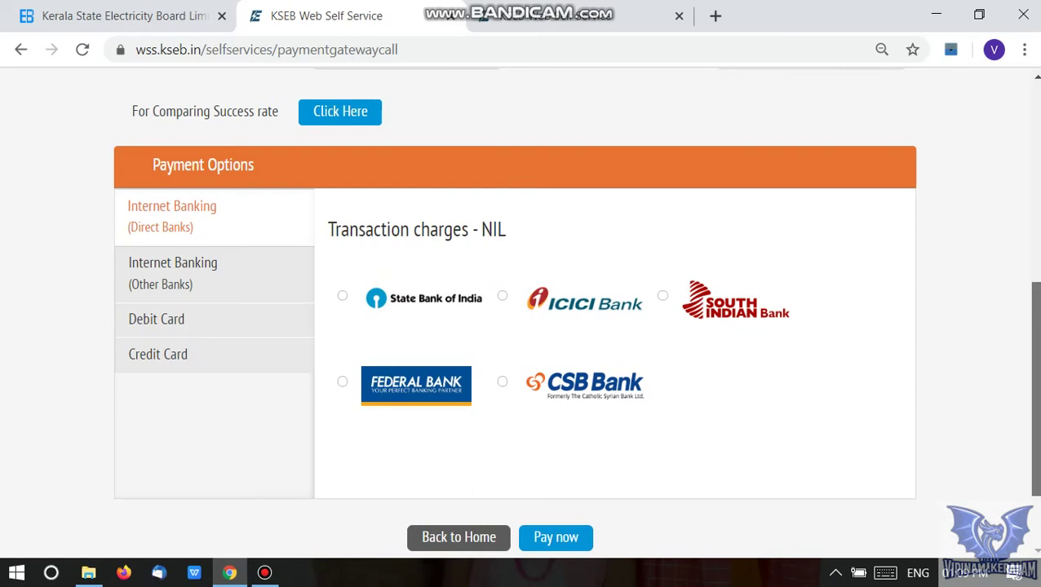
scroll(1034, 384, up, 4)
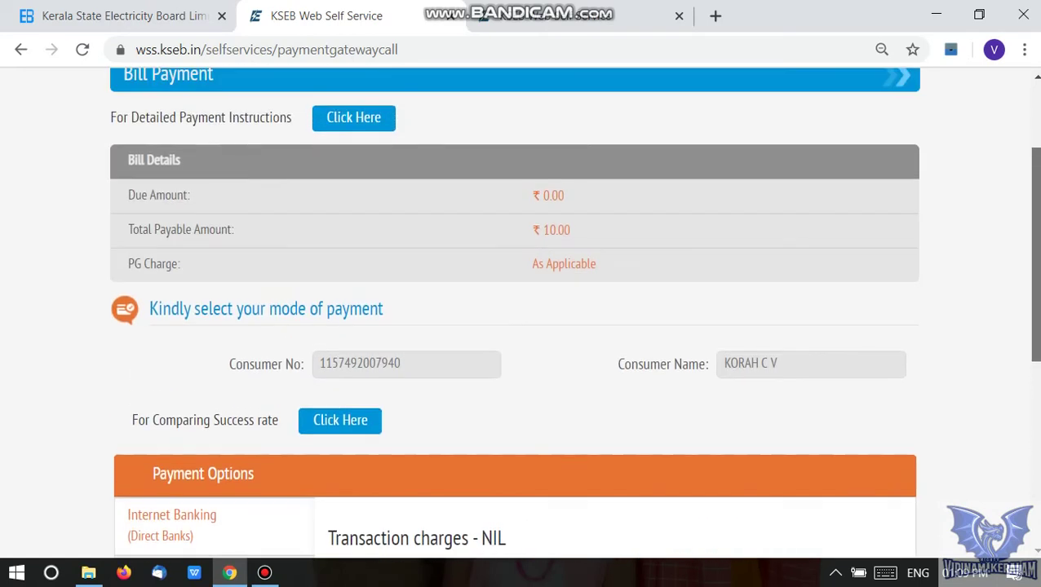
scroll(1034, 326, up, 1)
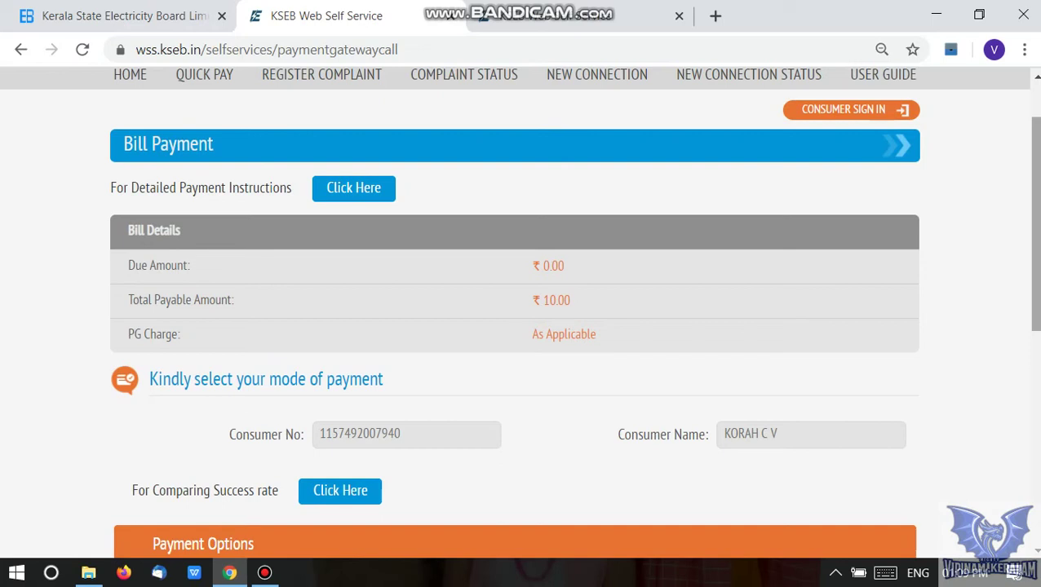
scroll(1032, 147, up, 1)
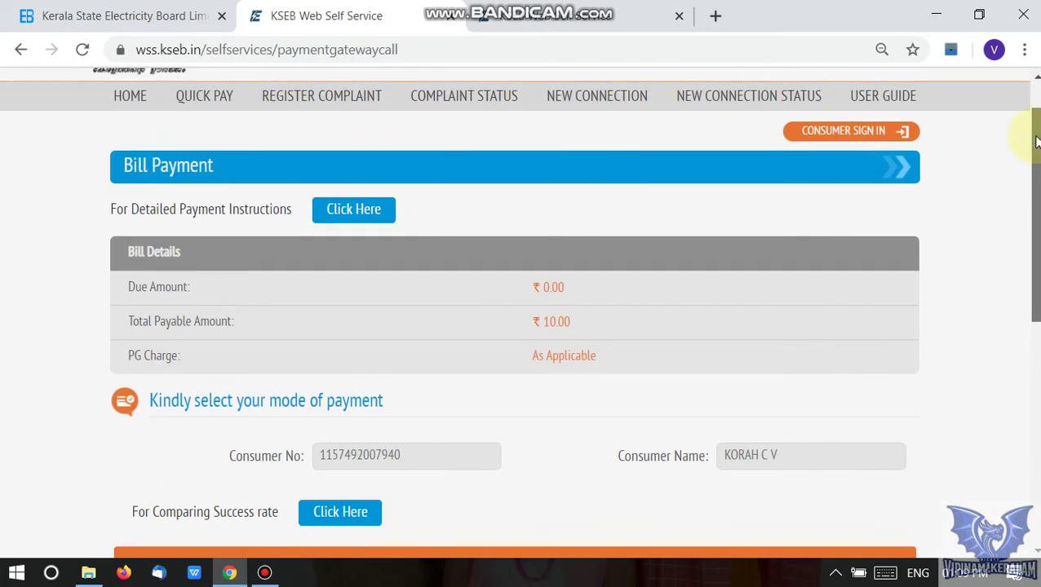
scroll(642, 111, up, 1)
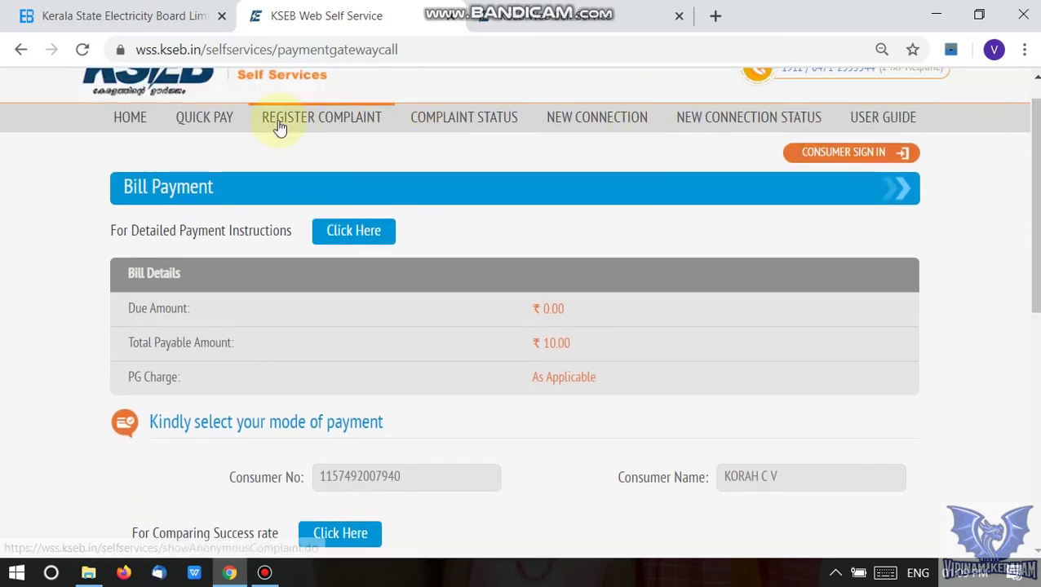
Switch Quick Pay to Mobile Number lookup and submit the registered mobile number.
click(221, 119)
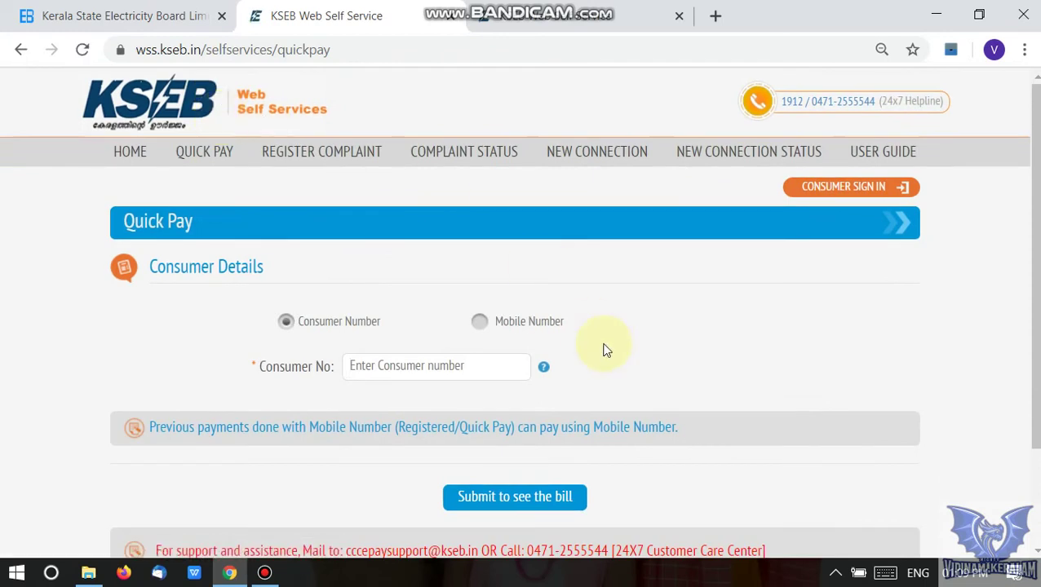
click(482, 323)
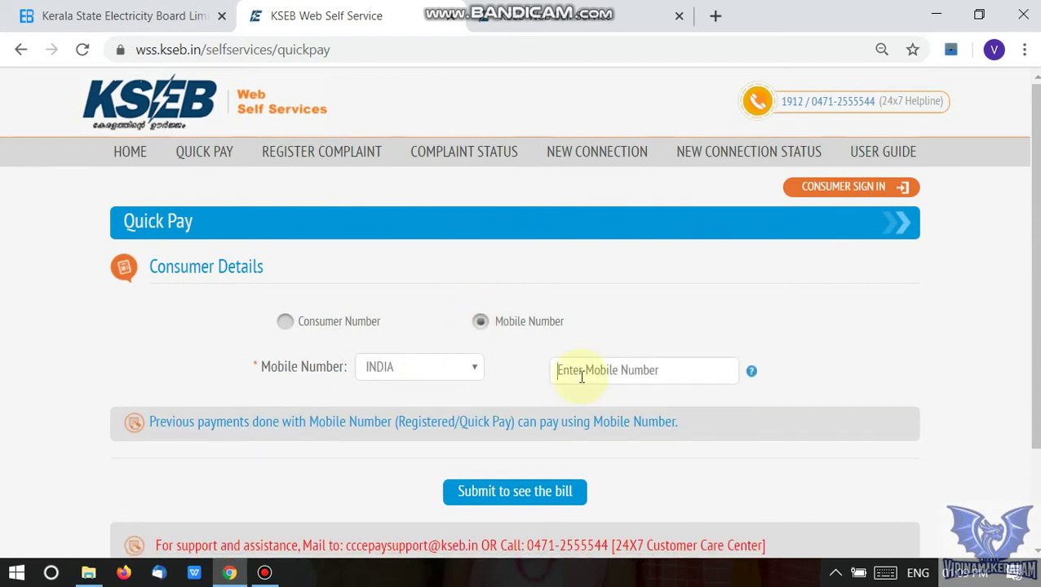
click(581, 371)
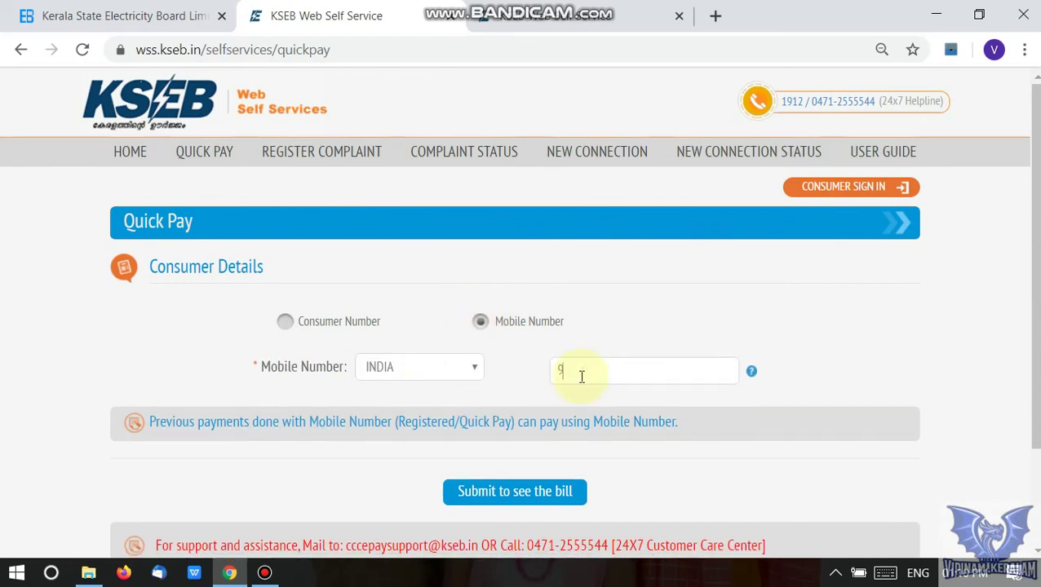
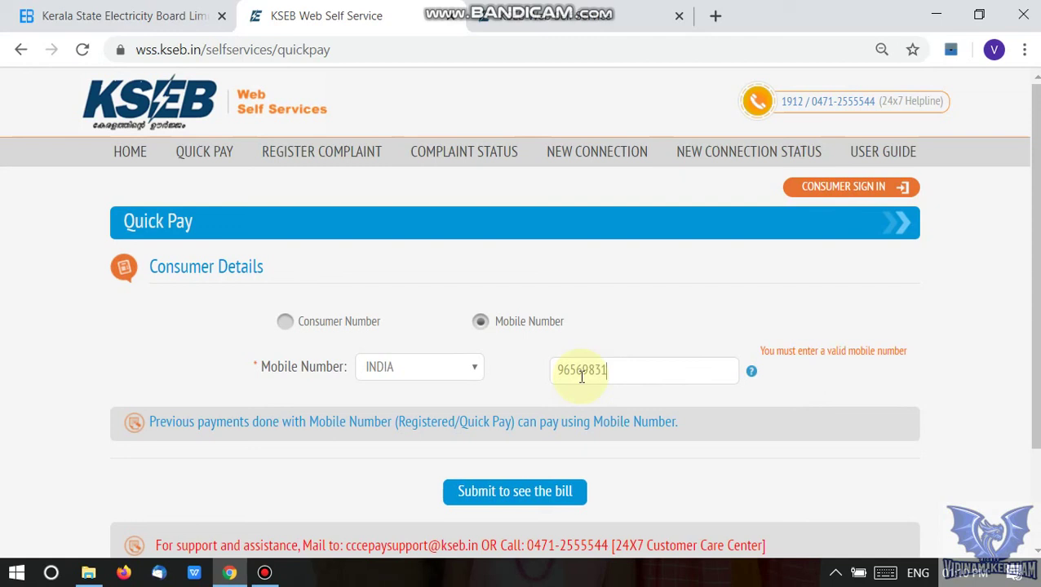
click(523, 493)
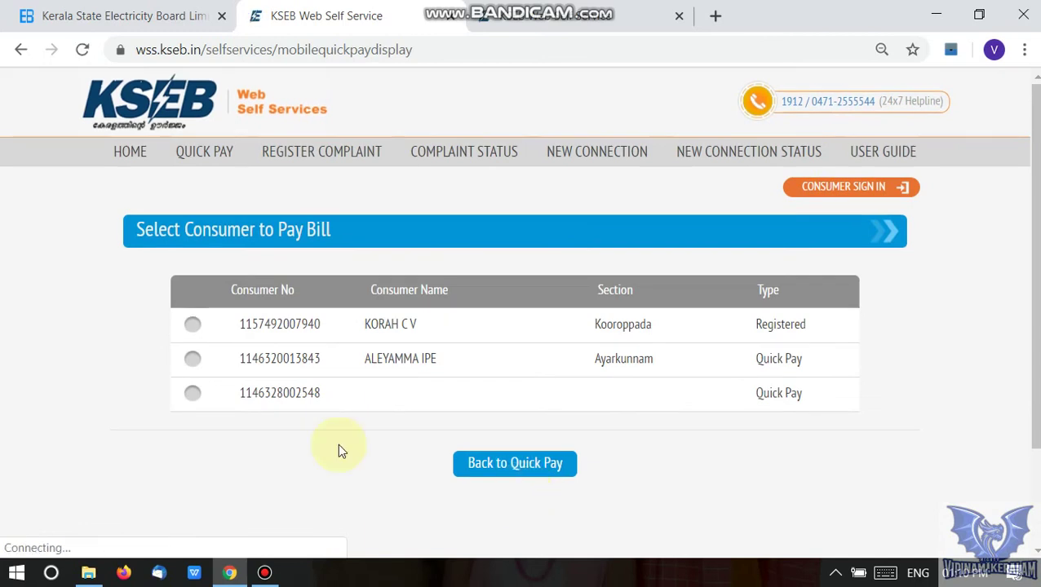
Select the second consumer in the Select Consumer to Pay Bill table to show its bill.
click(192, 362)
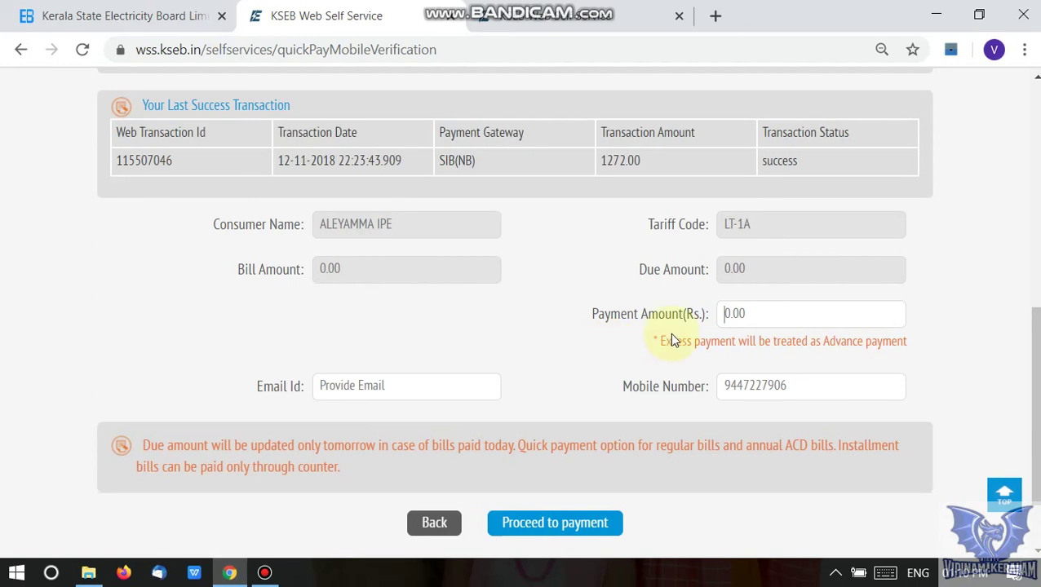
click(1034, 426)
drag(1034, 426, 1032, 220)
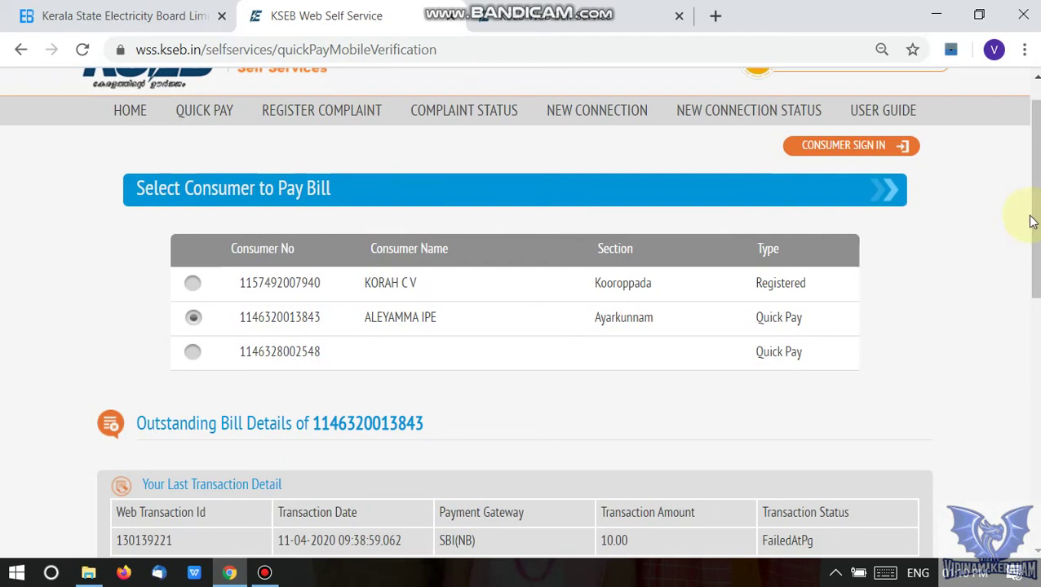